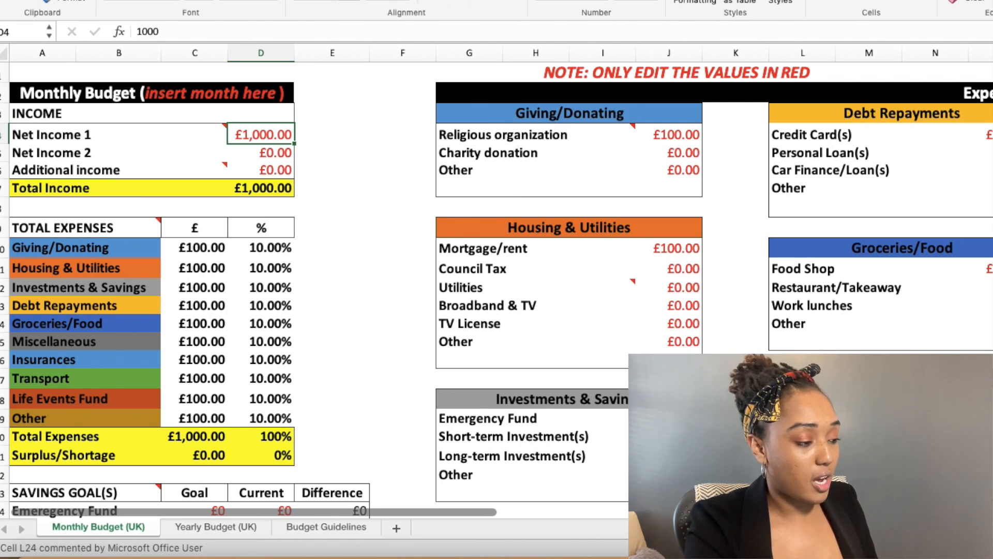
# Step: Set Net Income 1 in the monthly budget's income table to £2,016
pyautogui.doubleClick(269, 135)
pyautogui.write('2016')
pyautogui.press('Return')
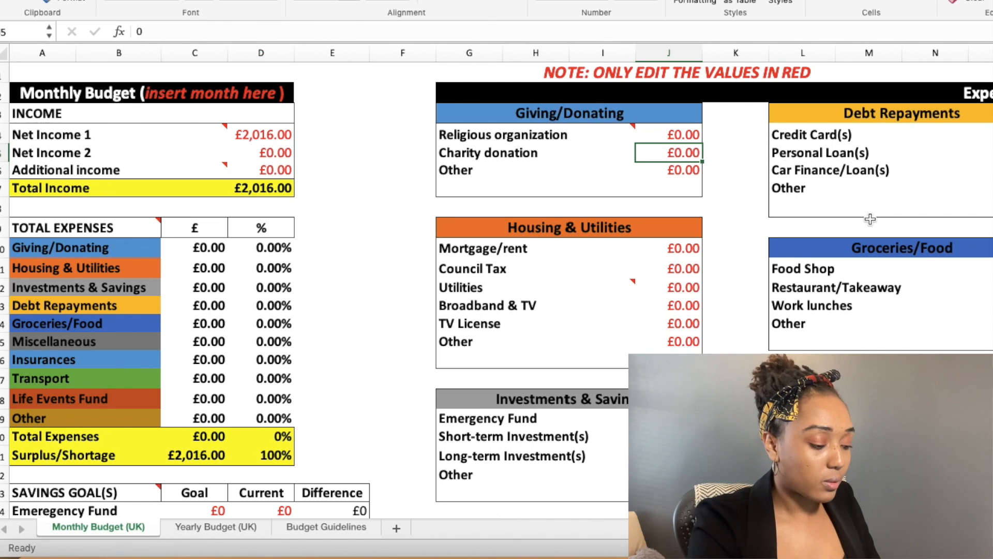
# Step: Enter a £40 charity donation under Giving/Donating and check that category's share of income and the remaining surplus
pyautogui.write('40')
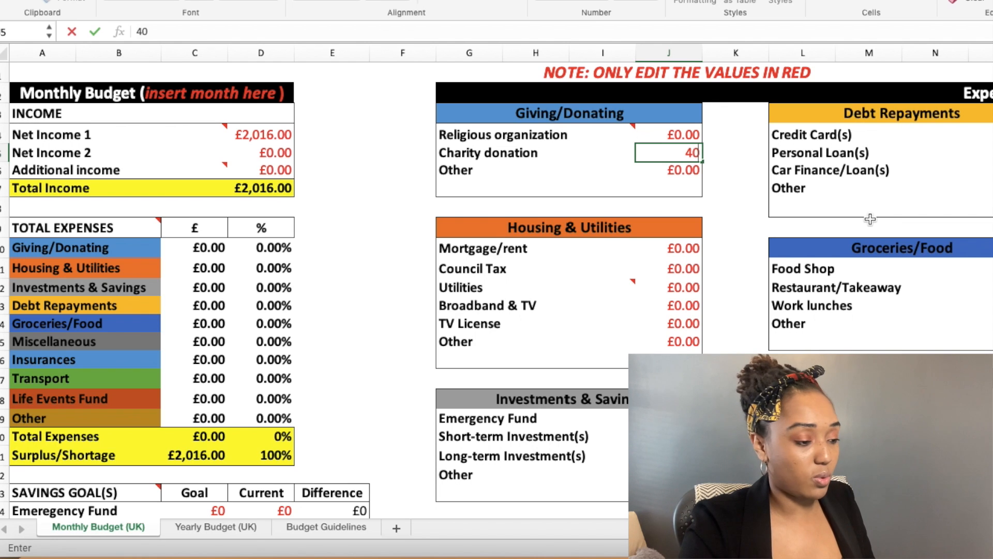
pyautogui.click(569, 115)
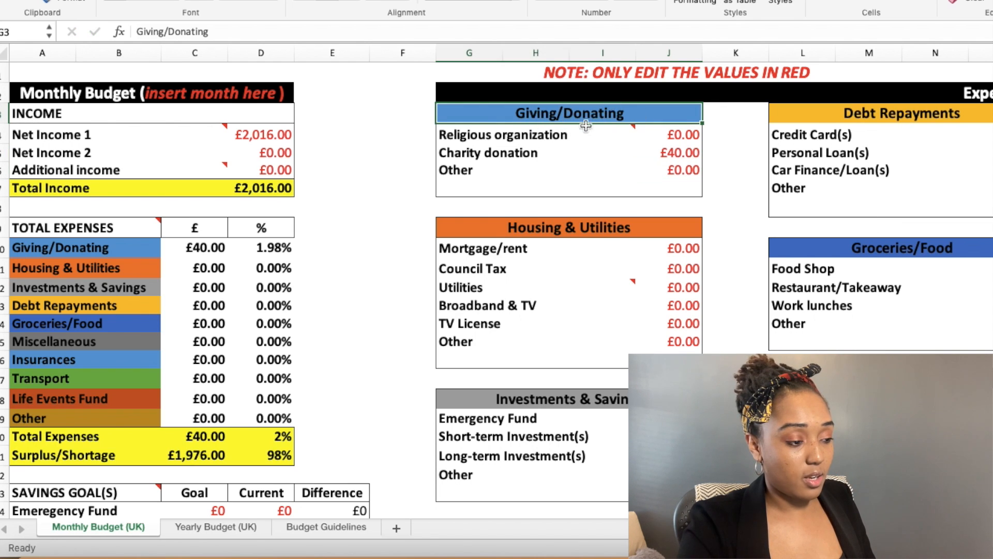
pyautogui.click(104, 249)
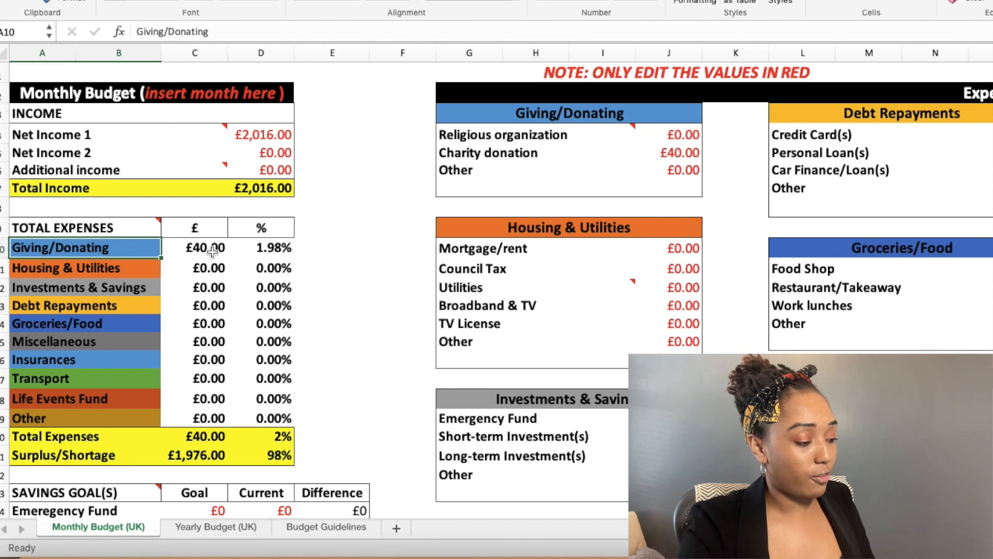
pyautogui.click(287, 249)
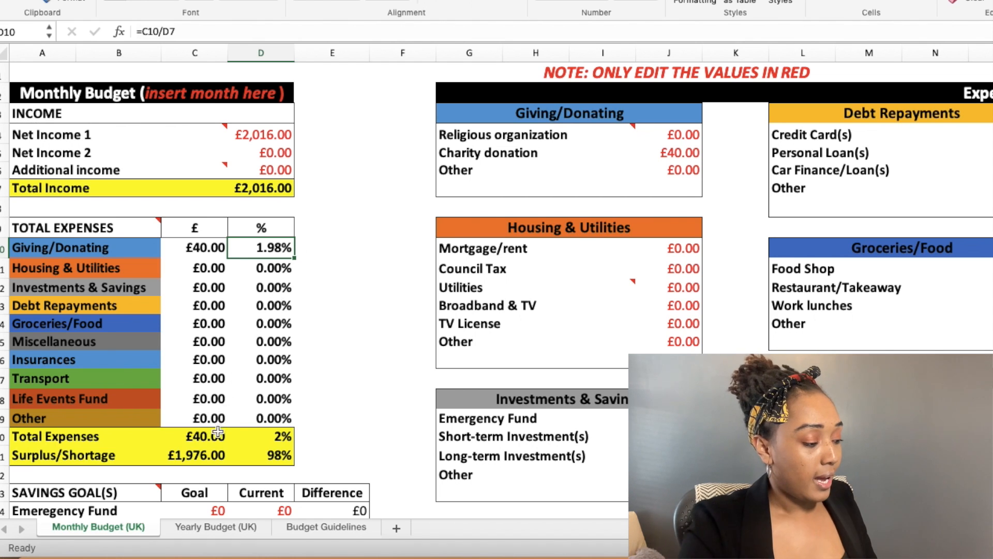
pyautogui.click(211, 457)
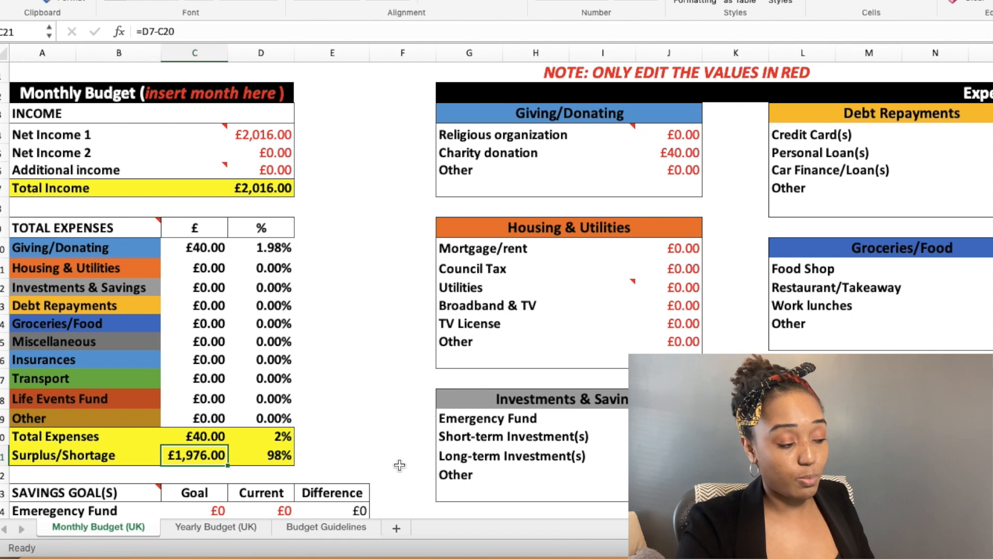
# Step: Under Housing & Utilities, set Mortgage/rent to £350 and Council Tax to £60
pyautogui.click(686, 249)
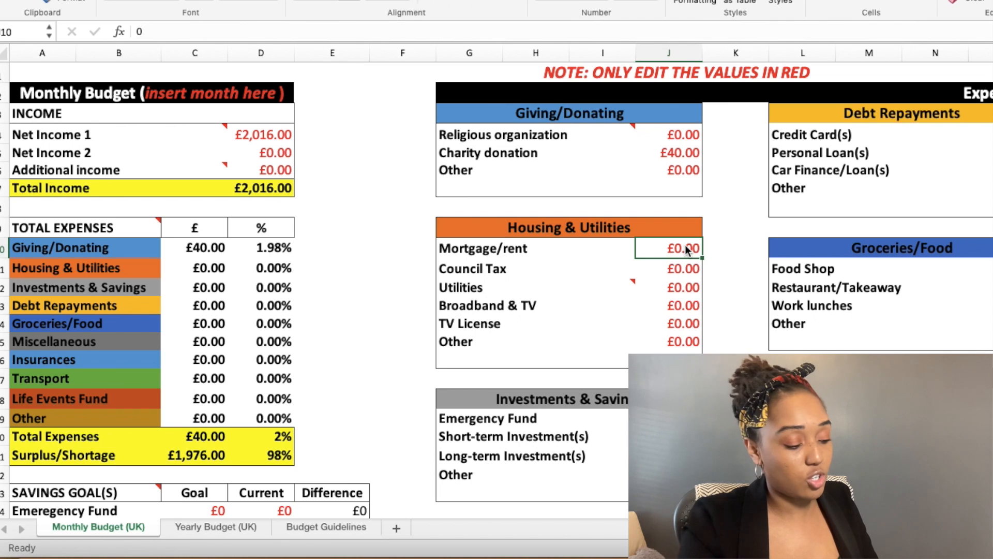
pyautogui.write('350')
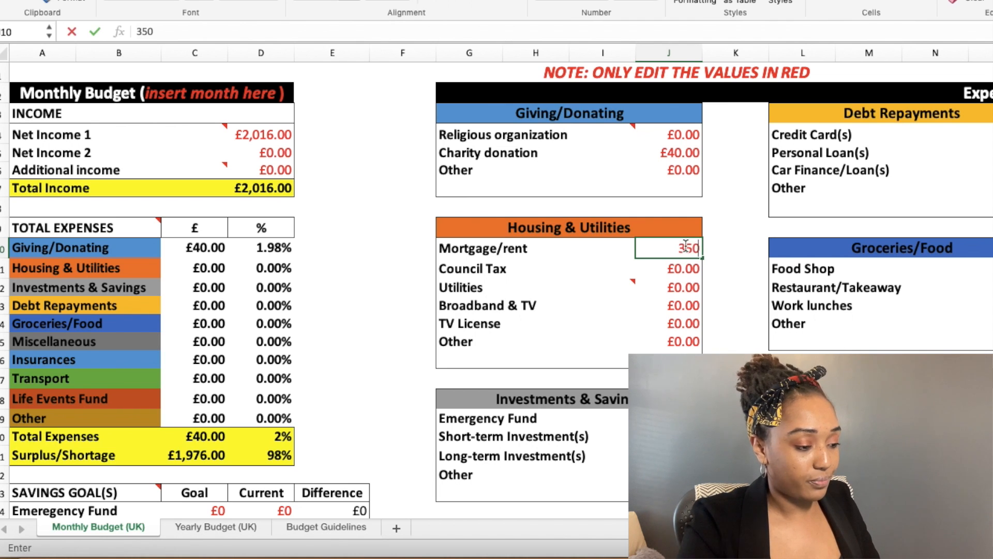
pyautogui.press('Return')
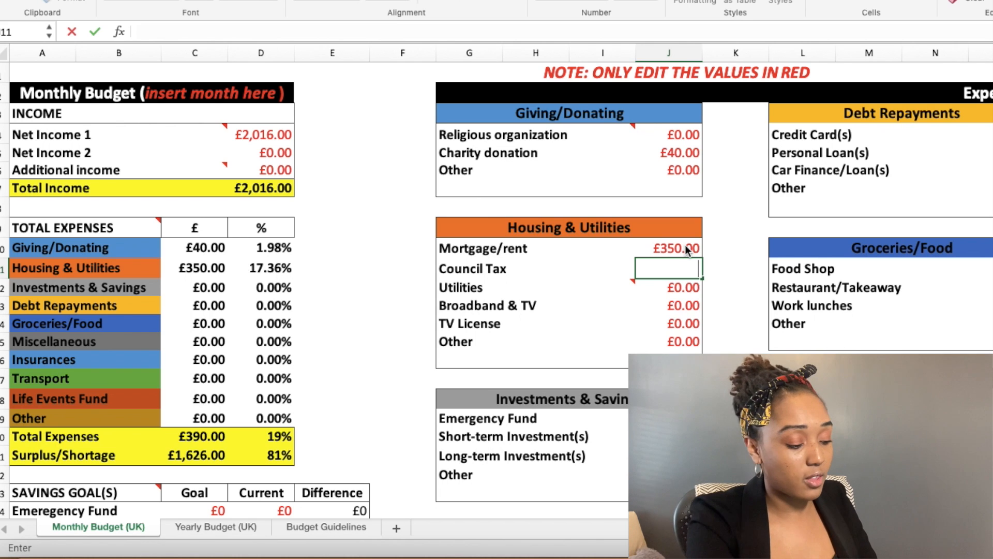
pyautogui.write('60')
# Step: Complete the household bills with £60 for Utilities, £17.50 for Broadband & TV and £7 for TV License
pyautogui.click(678, 287)
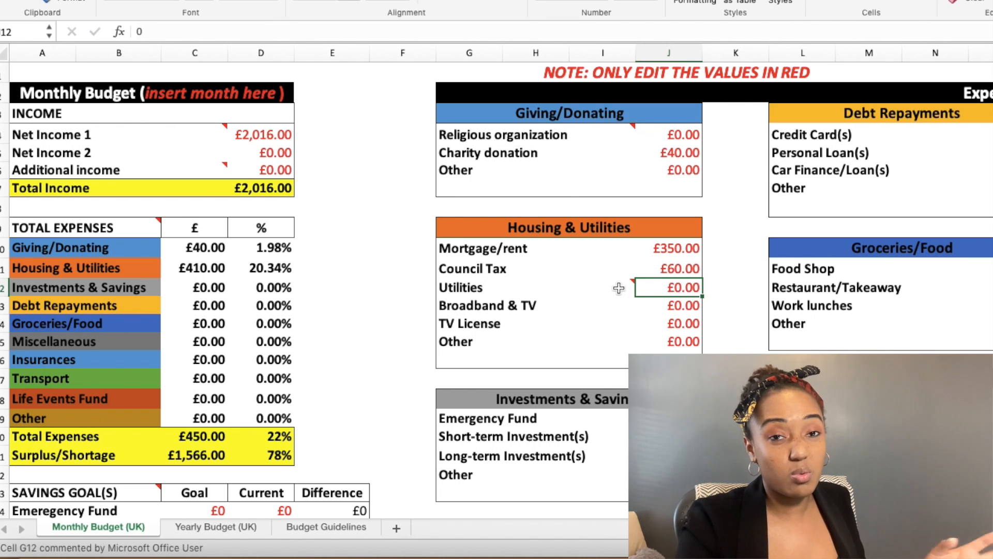
pyautogui.moveTo(620, 287)
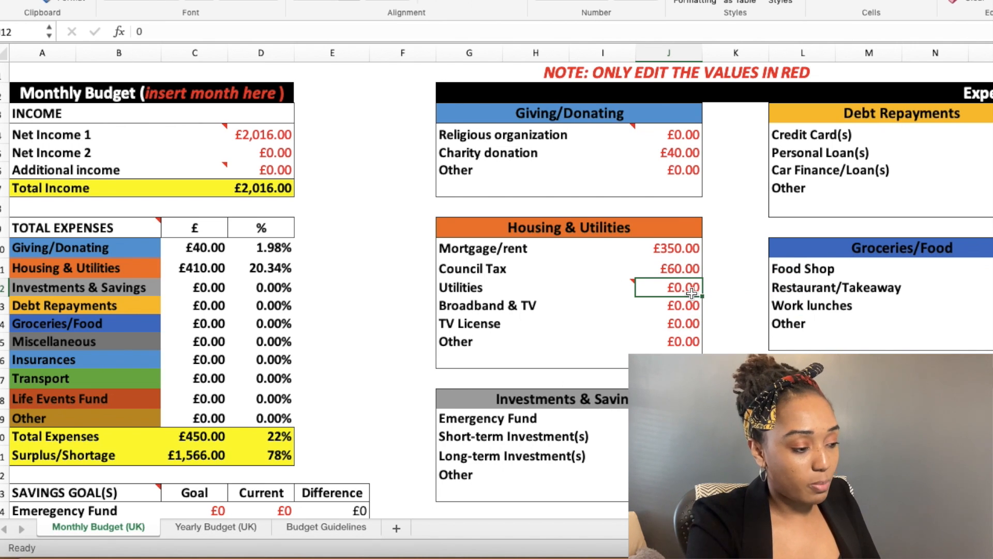
pyautogui.write('60')
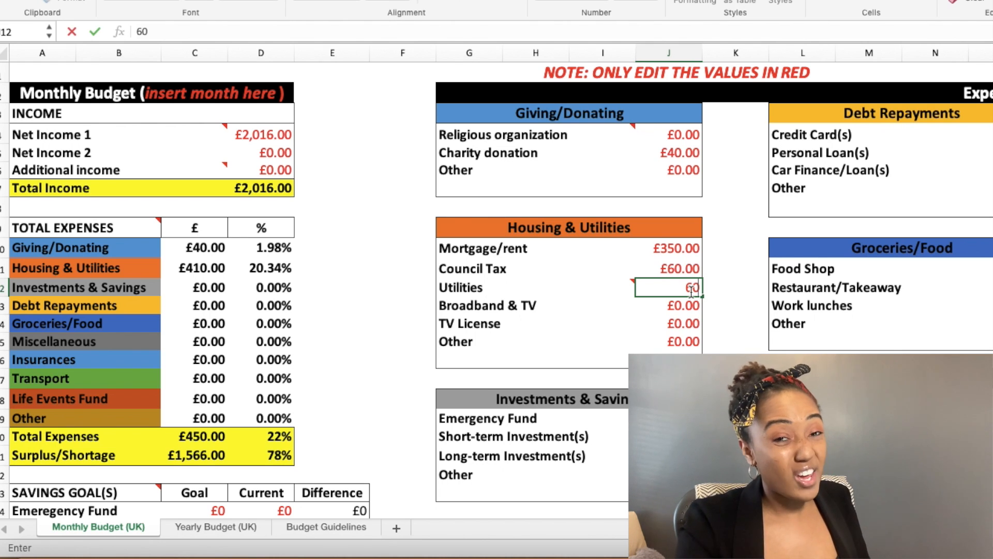
pyautogui.press('Return')
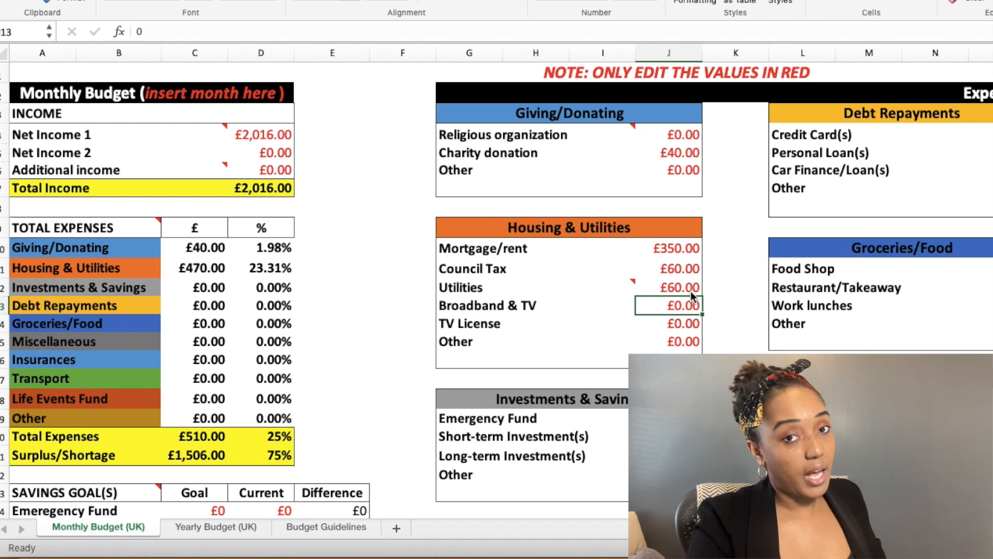
pyautogui.write('1')
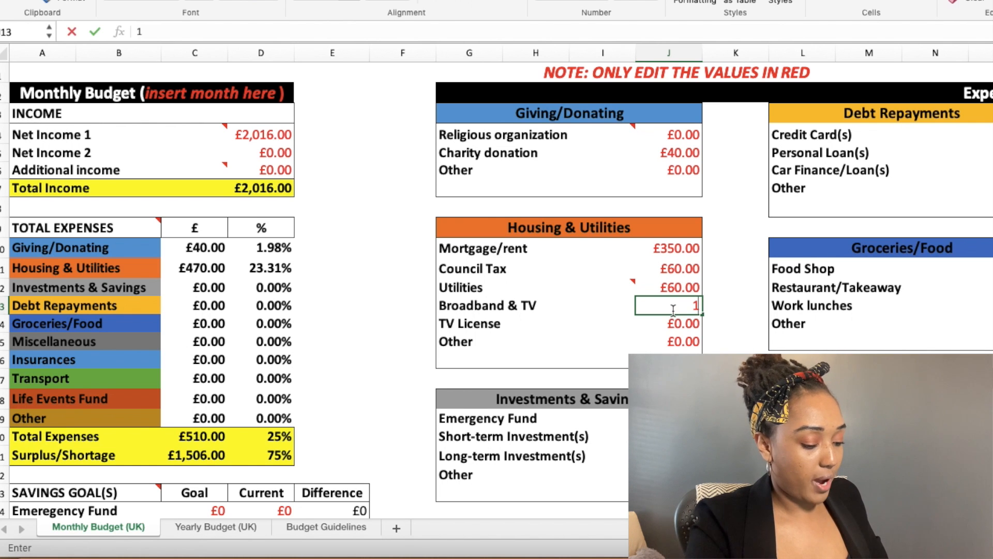
pyautogui.write('7.5')
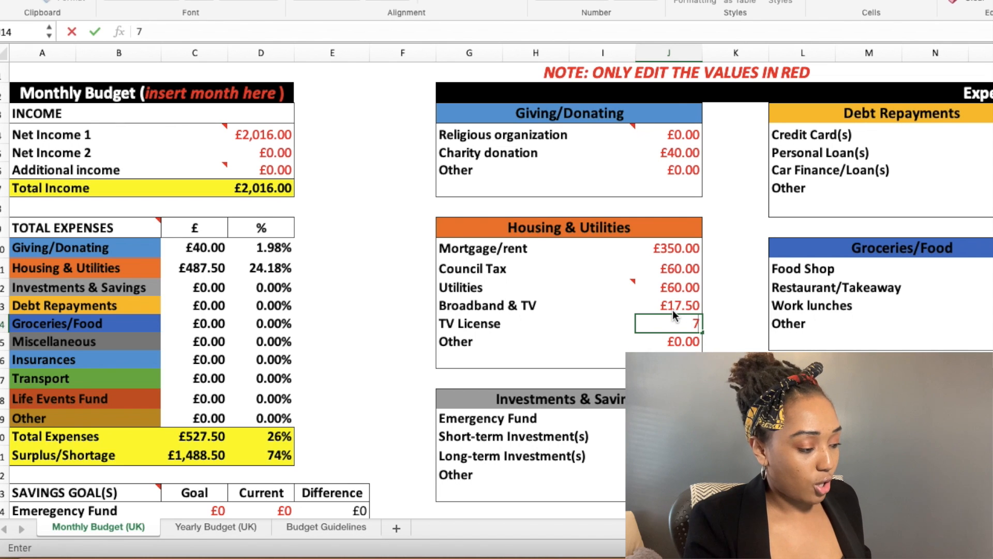
pyautogui.press('Return')
# Step: Check the Housing & Utilities total and its percentage of income in the Total Expenses table
pyautogui.scroll(-1, 647, 303)
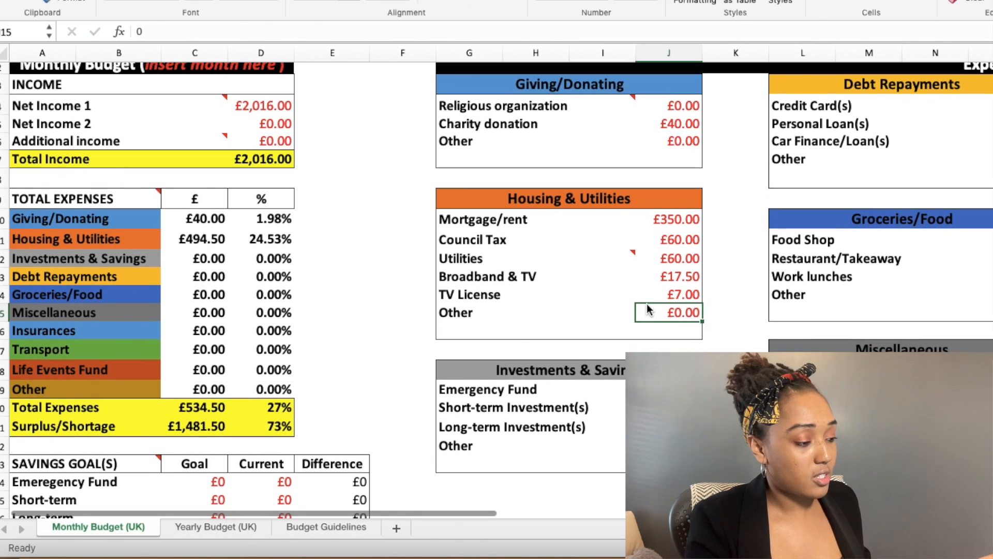
pyautogui.click(204, 239)
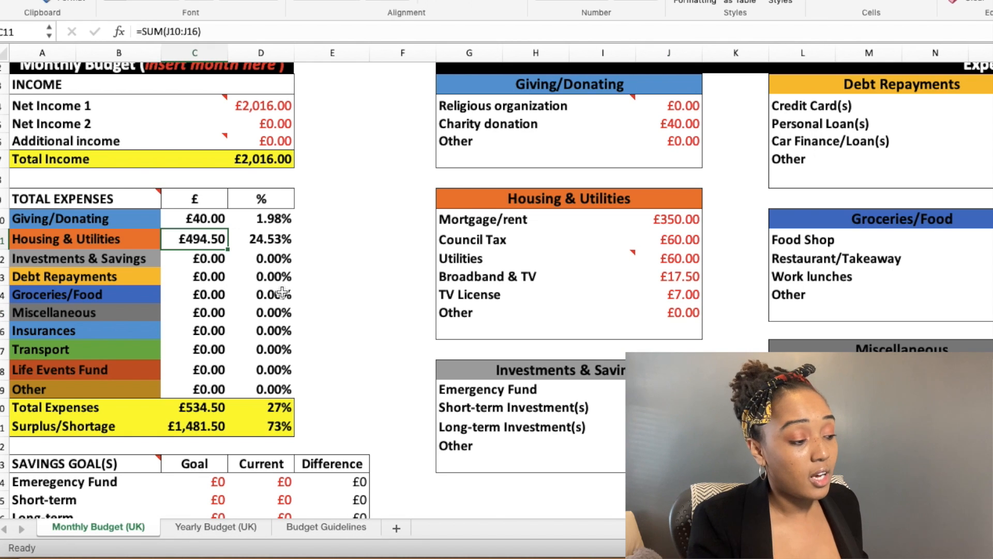
pyautogui.click(262, 242)
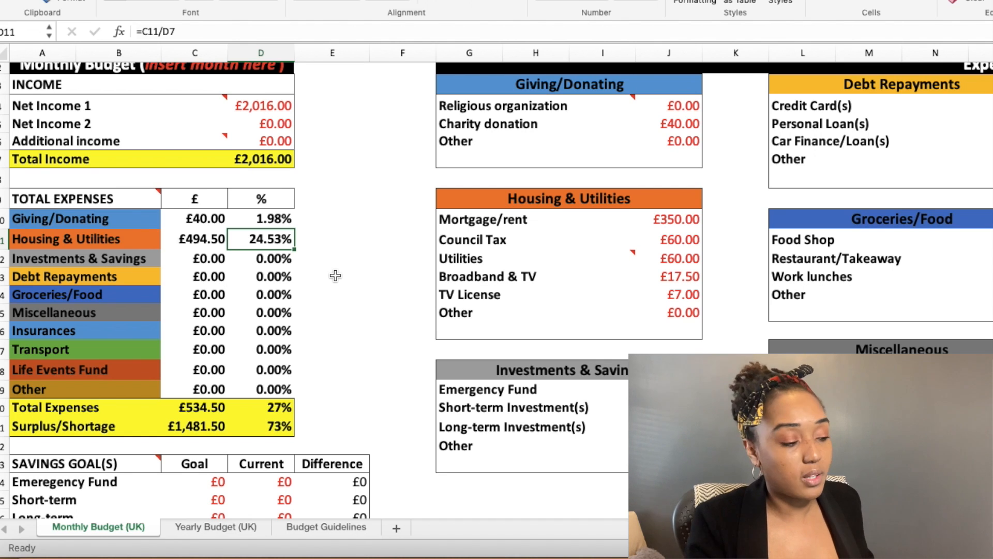
# Step: Under Investments & Savings, enter £150 each for Emergency Fund and Long-term Investment(s), and check the category's total and percentage
pyautogui.click(699, 387)
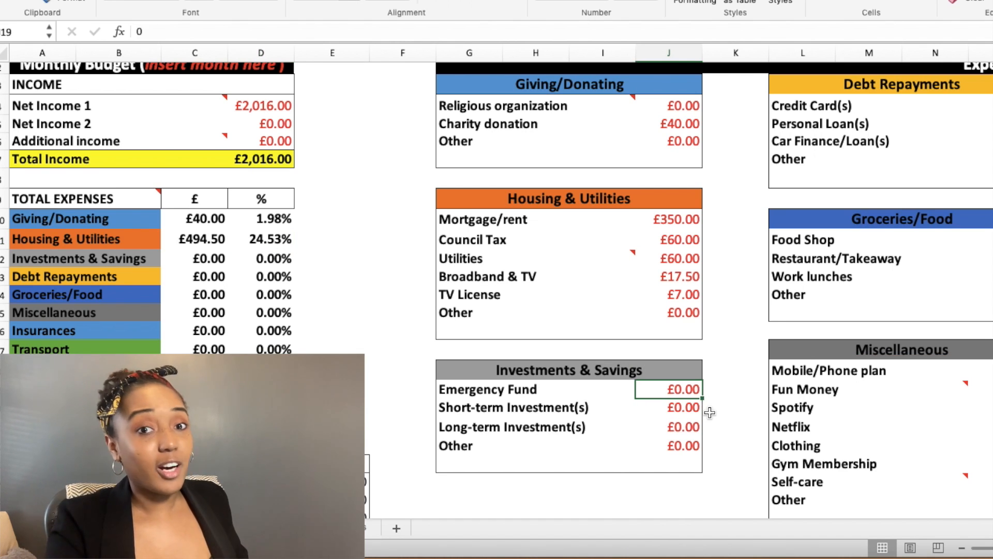
pyautogui.scroll(-1, 683, 411)
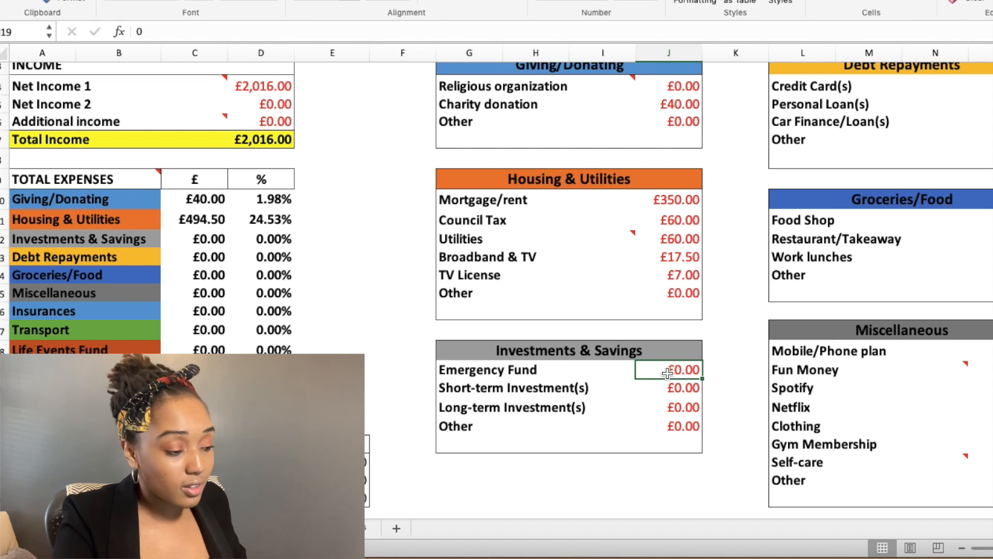
pyautogui.write('1')
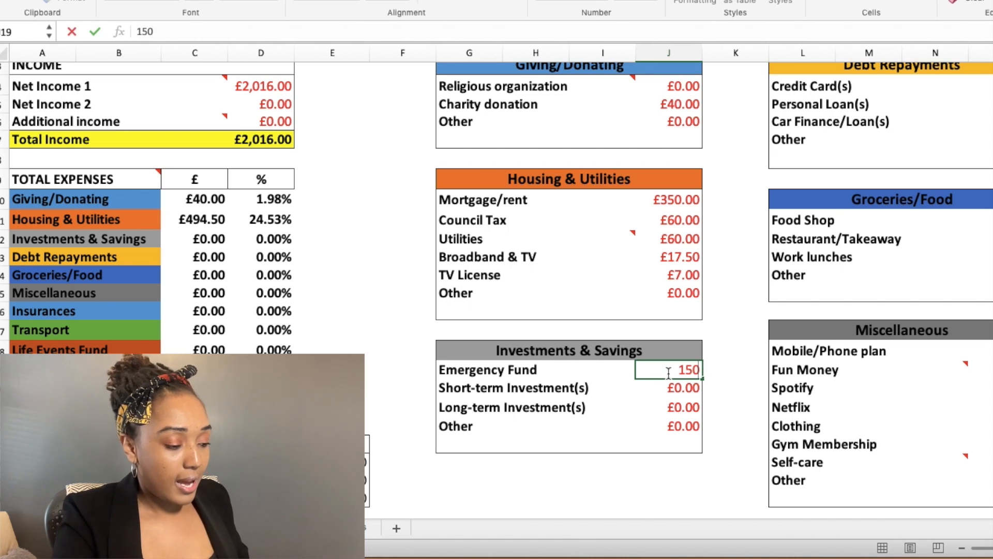
pyautogui.write('50')
pyautogui.press('Return')
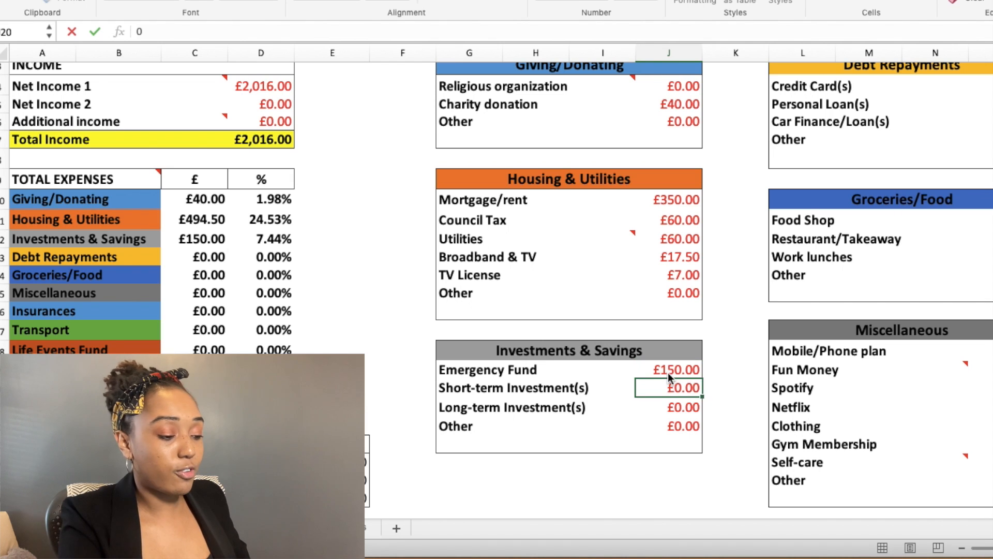
pyautogui.press('Return')
pyautogui.write('150')
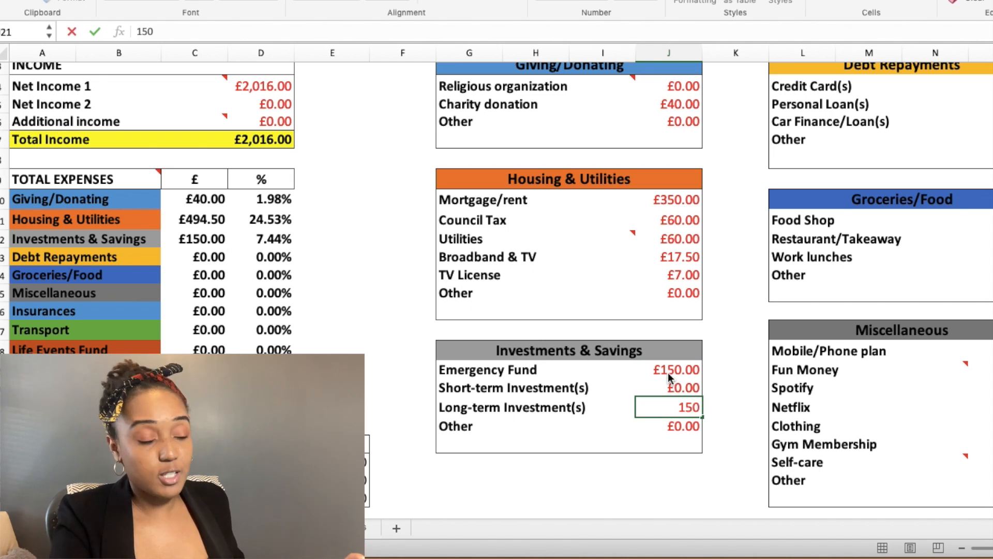
pyautogui.press('Return')
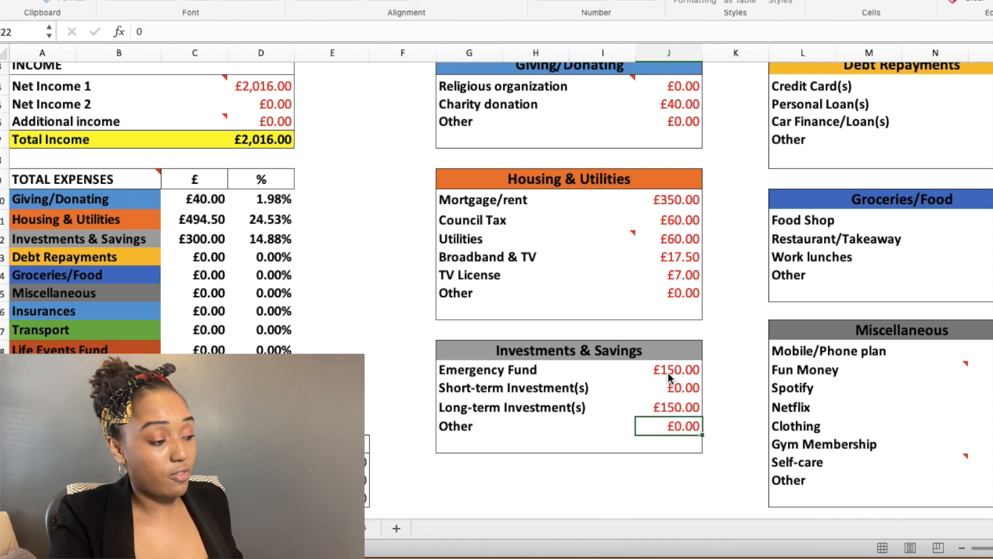
pyautogui.click(205, 242)
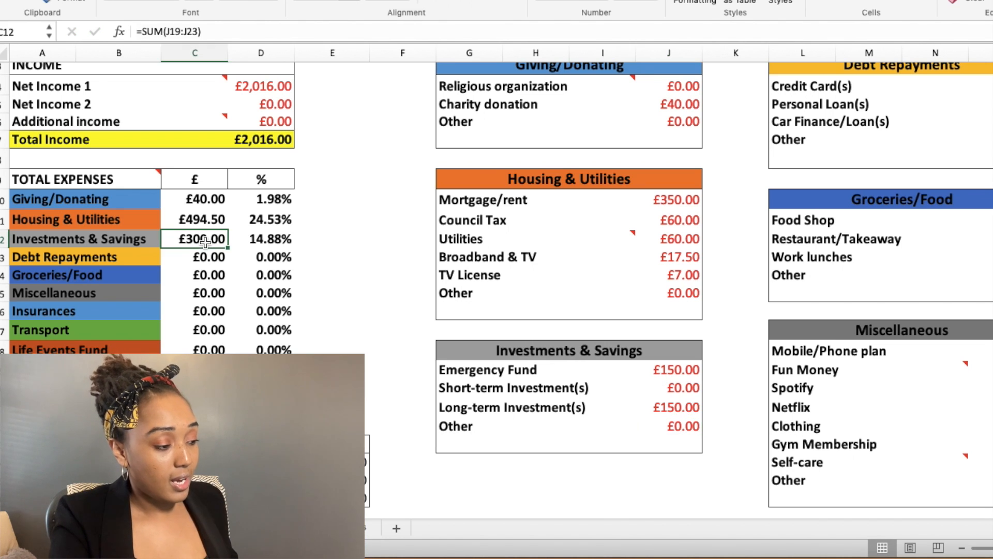
pyautogui.click(261, 242)
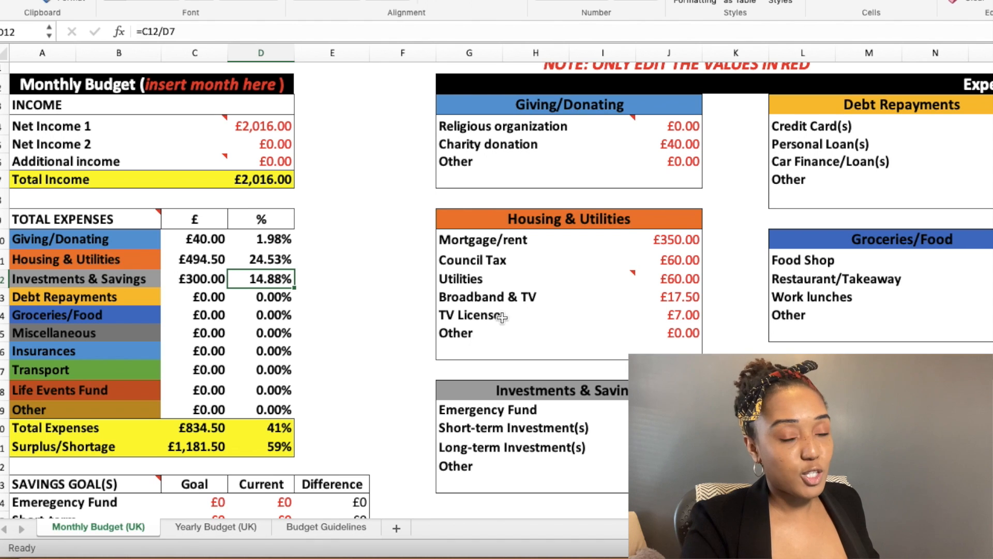
# Step: Under Debt Repayments, set both Credit Card(s) and Personal Loan(s) to £100
pyautogui.hscroll(3, 602, 286)
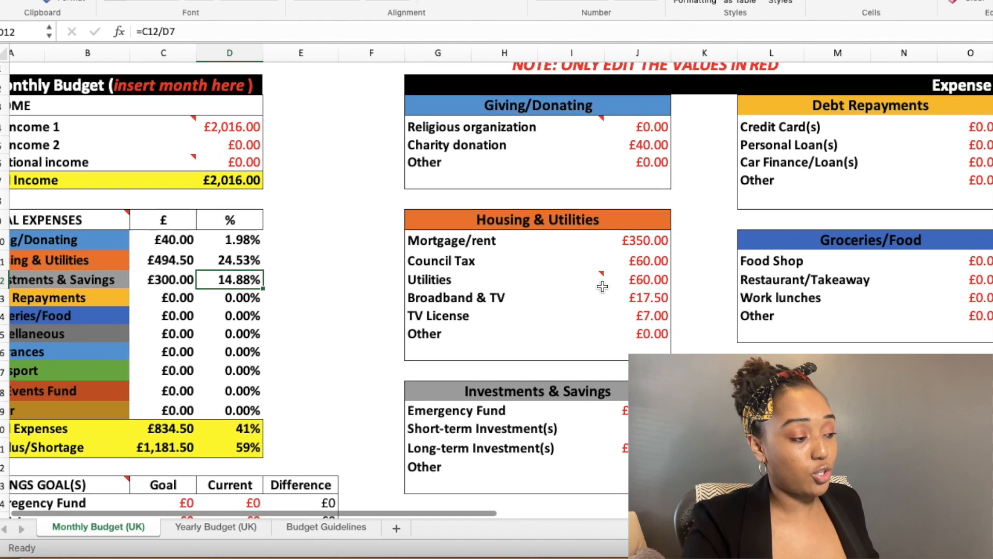
pyautogui.hscroll(1, 602, 286)
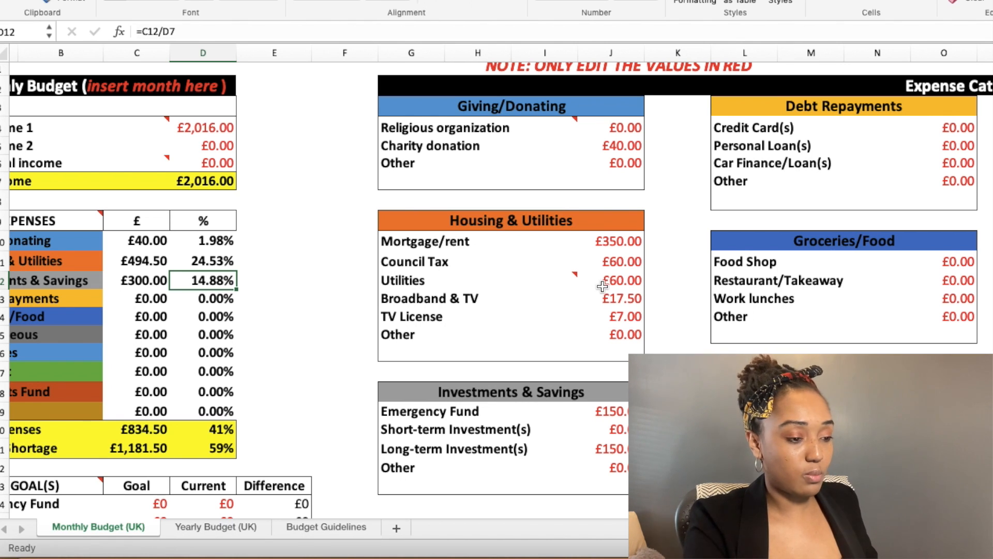
pyautogui.click(961, 128)
pyautogui.write('100')
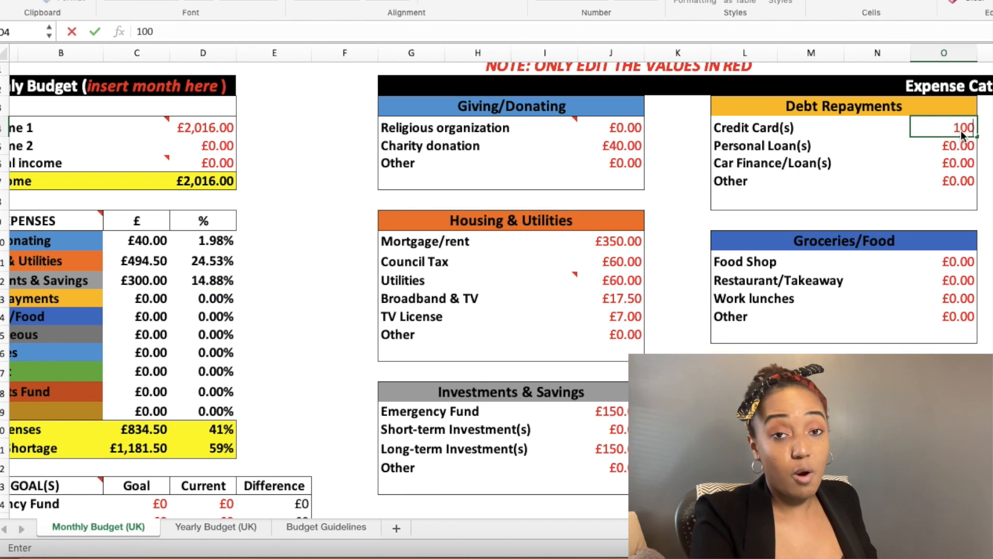
pyautogui.press('Return')
pyautogui.write('100')
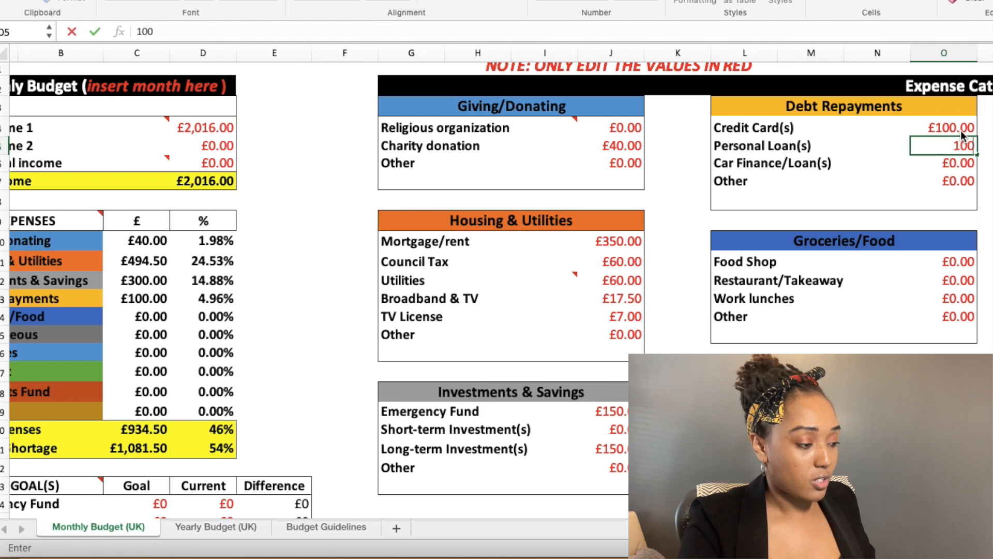
pyautogui.press('Return')
# Step: Check the Debt Repayments amount and percentage, the overall expense percentage and the remaining surplus in the summary table
pyautogui.hscroll(-2, 961, 135)
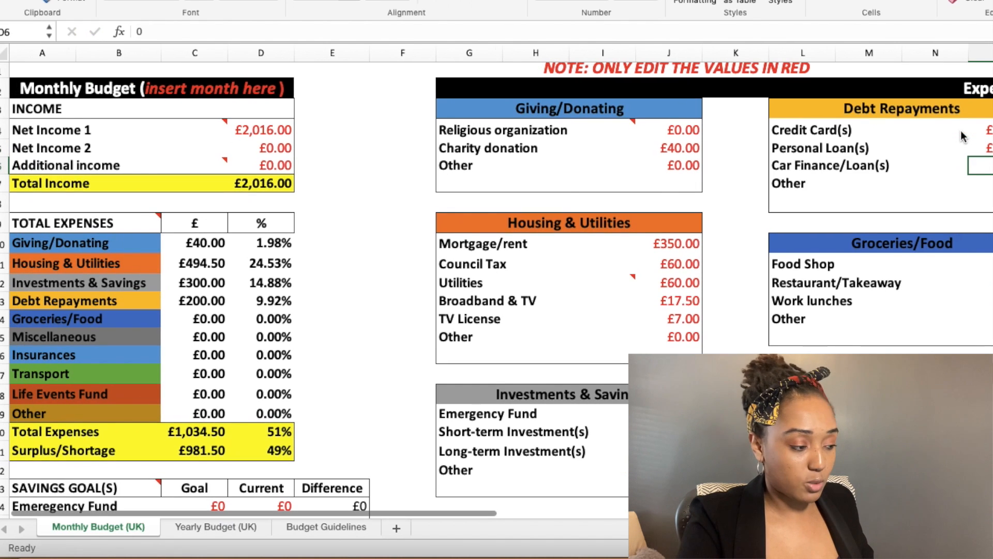
pyautogui.click(193, 301)
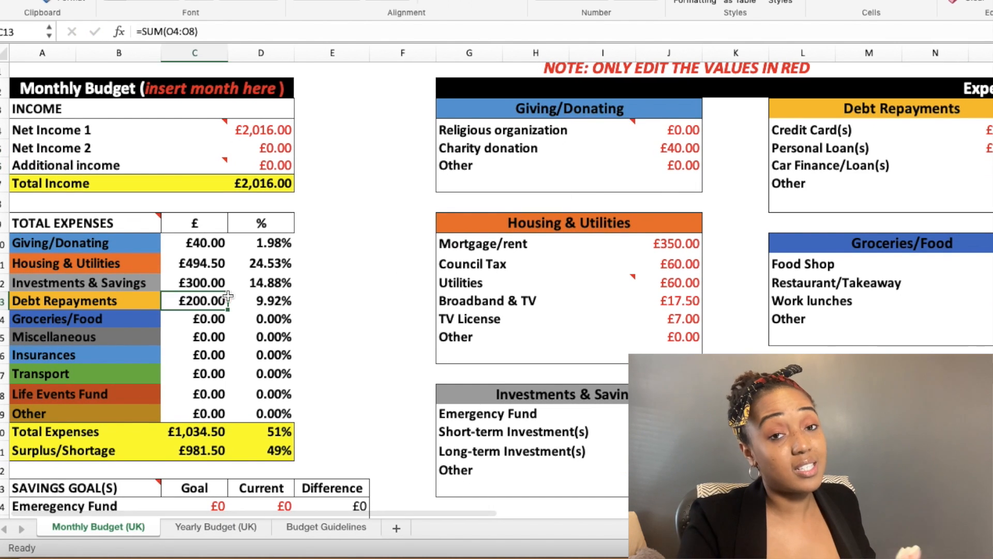
pyautogui.click(265, 303)
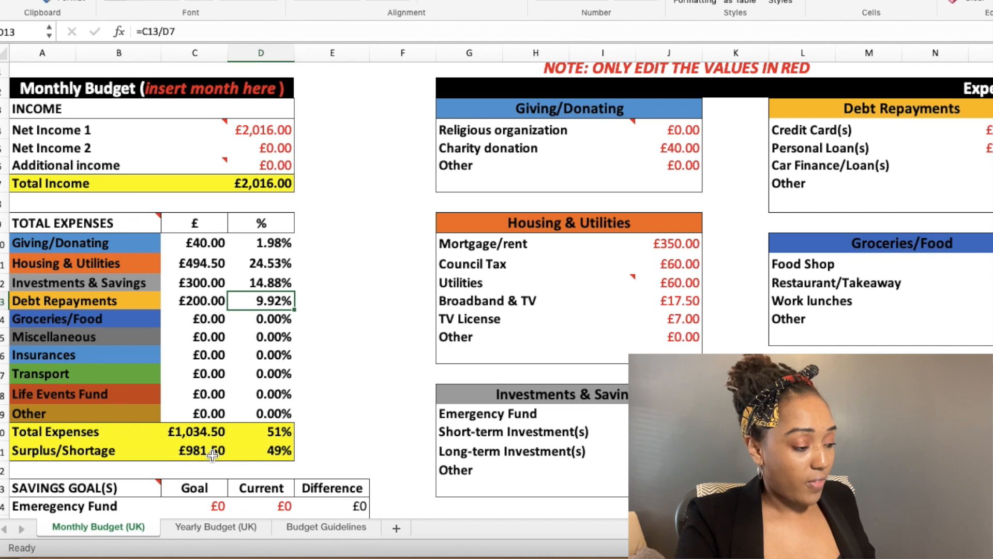
pyautogui.click(279, 436)
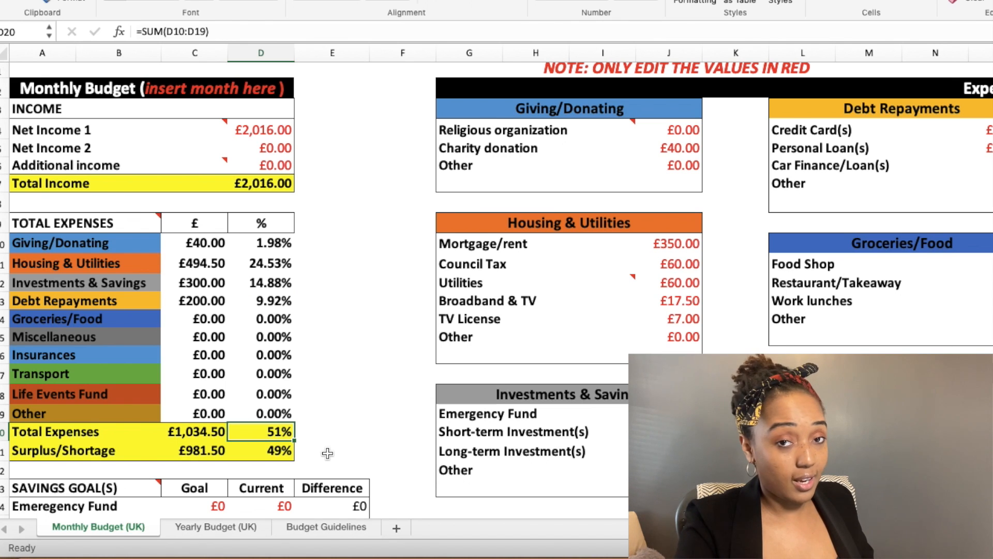
pyautogui.click(265, 452)
pyautogui.click(201, 452)
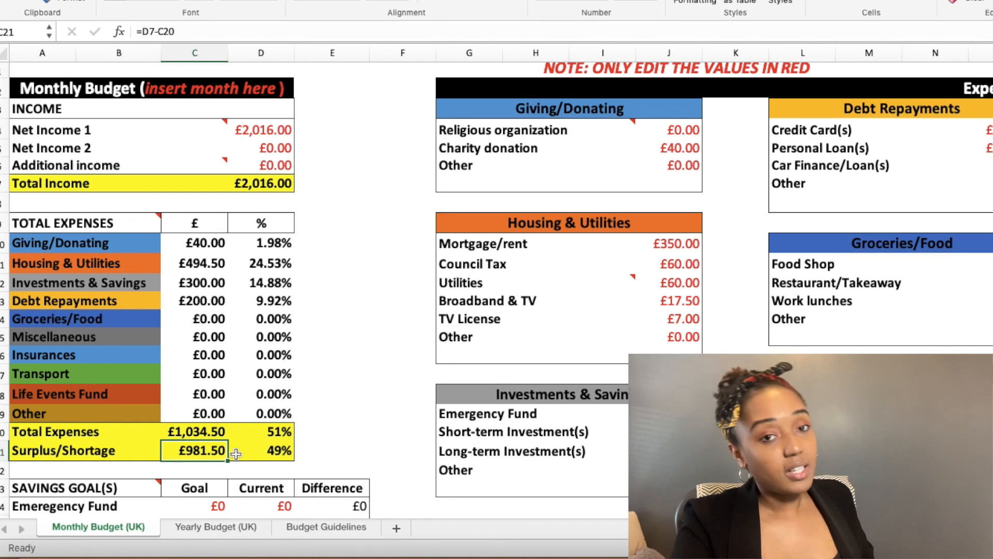
# Step: Under Groceries/Food, enter £100 for Food Shop, £25 for Restaurant/Takeaway and £100 for Work lunches
pyautogui.hscroll(5, 236, 453)
pyautogui.click(775, 267)
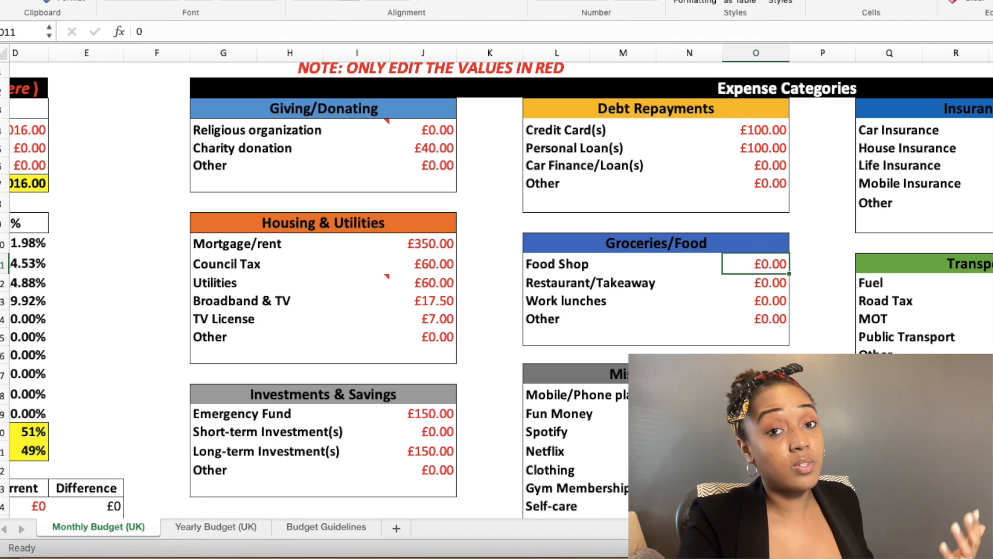
pyautogui.write('100')
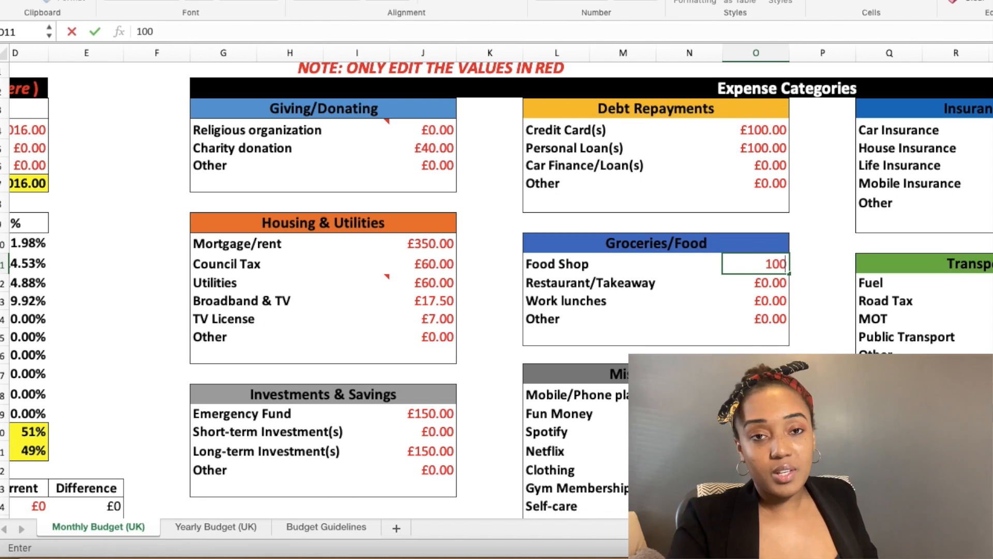
pyautogui.press('Return')
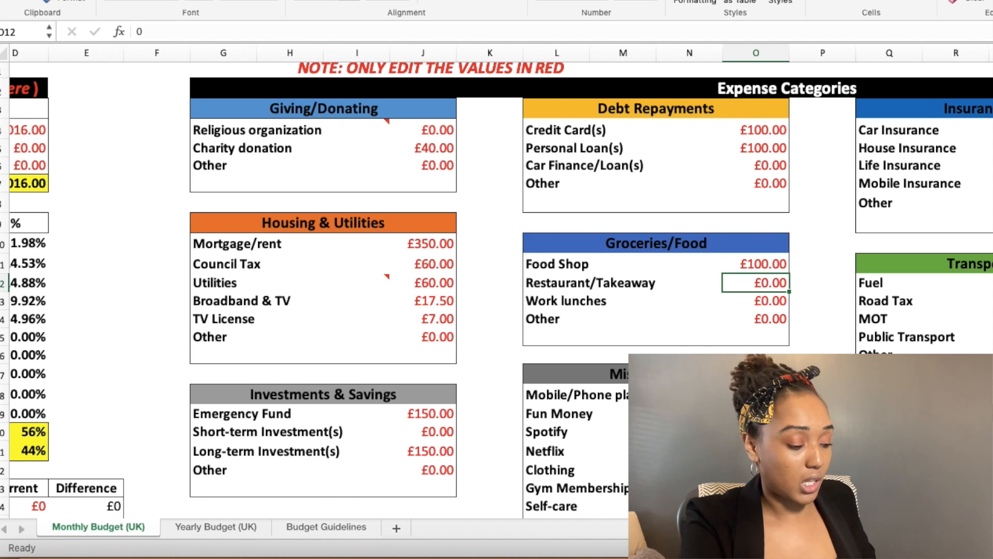
pyautogui.write('25')
pyautogui.press('Return')
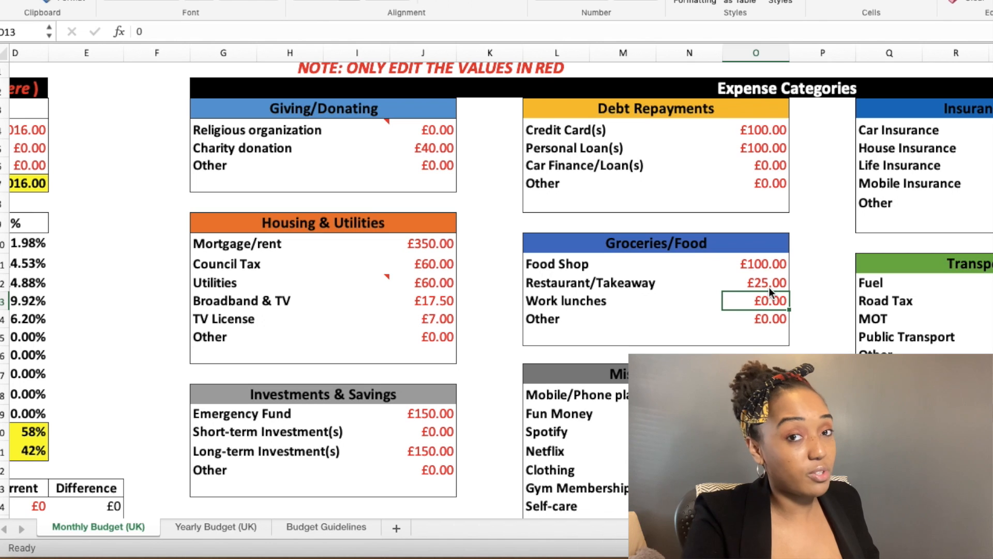
pyautogui.write('100')
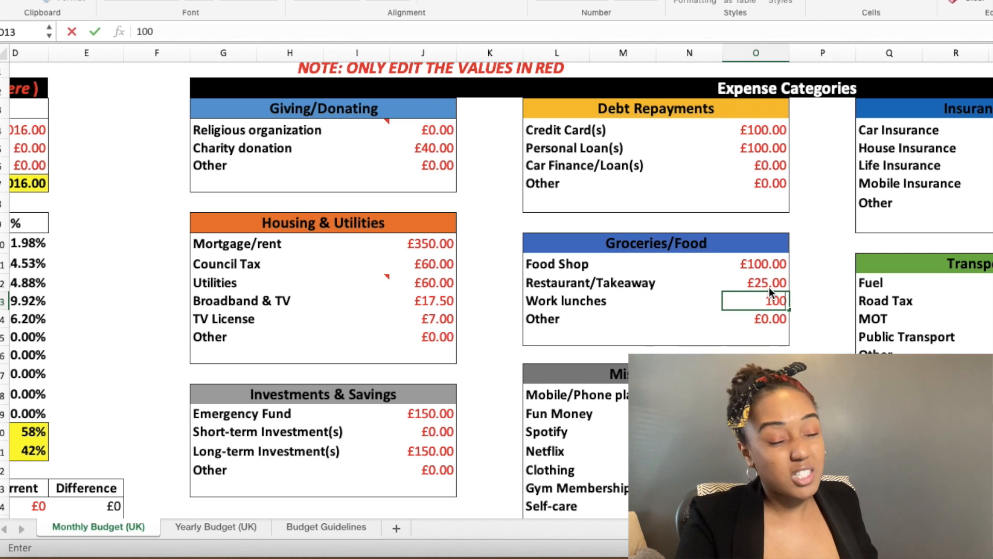
# Step: Check the Groceries/Food total and percentage, and the remaining surplus in the summary table
pyautogui.click(277, 314)
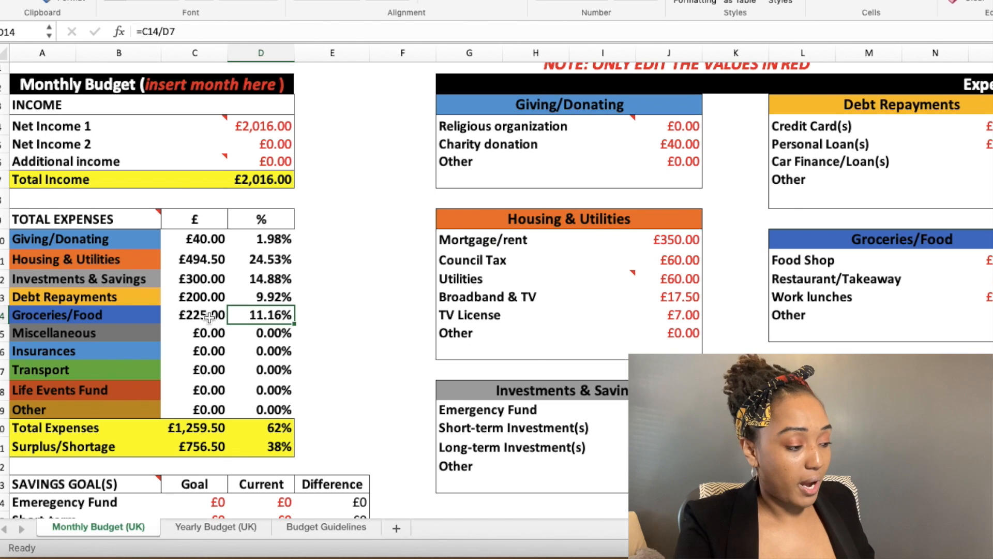
pyautogui.scroll(-2, 238, 314)
pyautogui.click(192, 373)
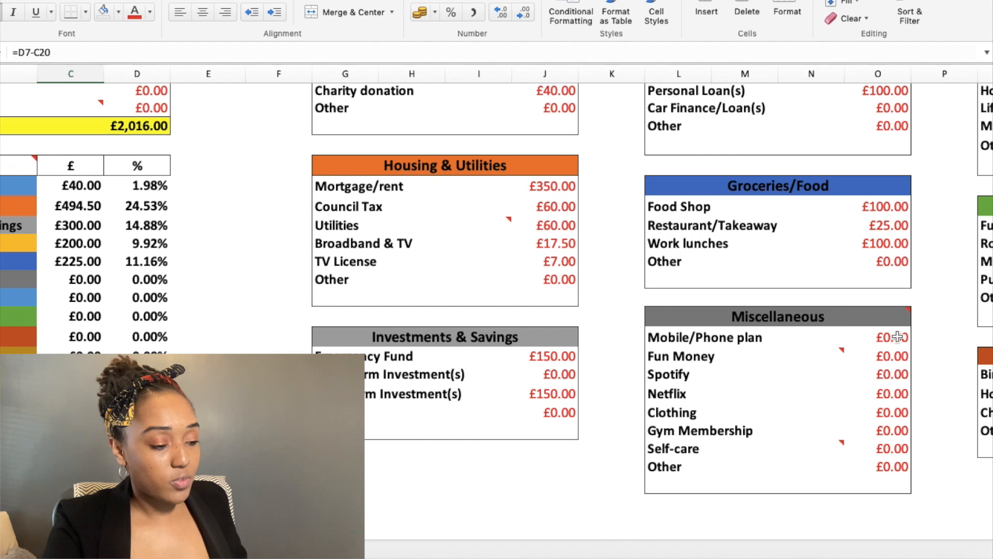
# Step: Under Miscellaneous, set Mobile/Phone plan to £40 and Fun Money to £200
pyautogui.click(992, 318)
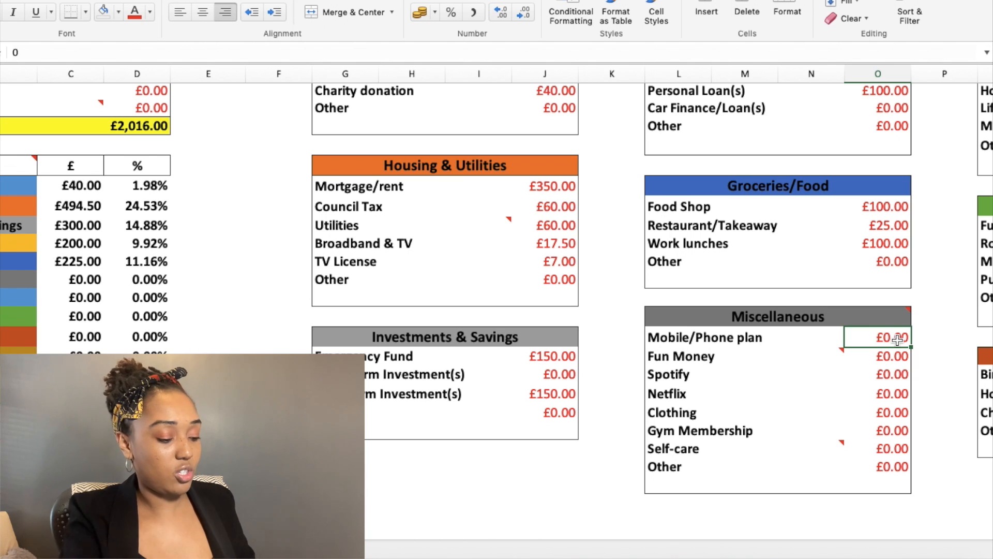
pyautogui.write('40')
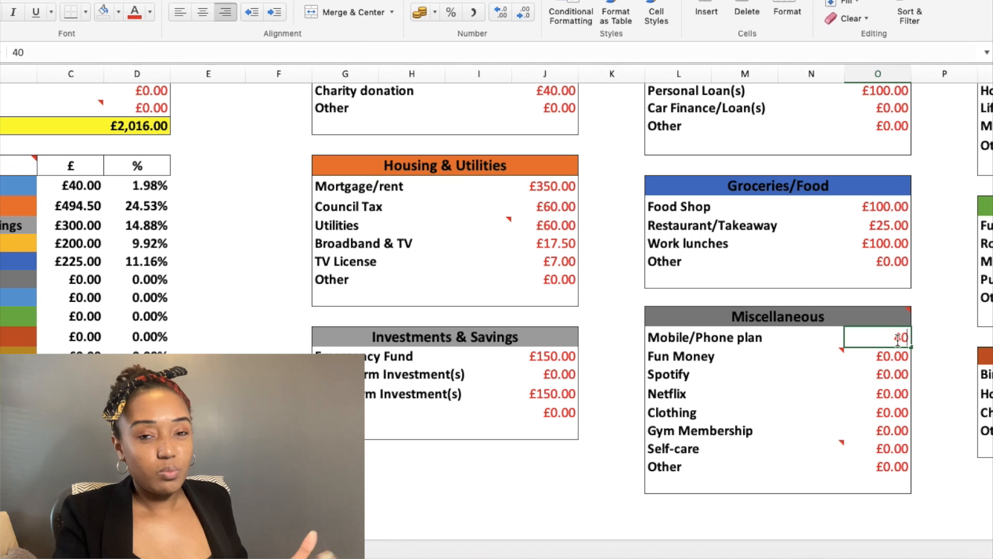
pyautogui.press('Return')
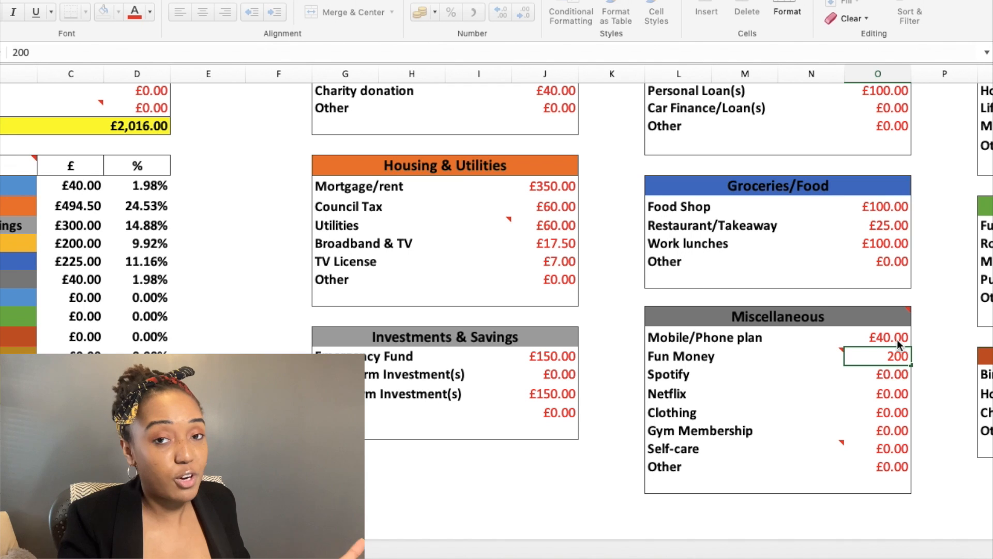
pyautogui.press('Return')
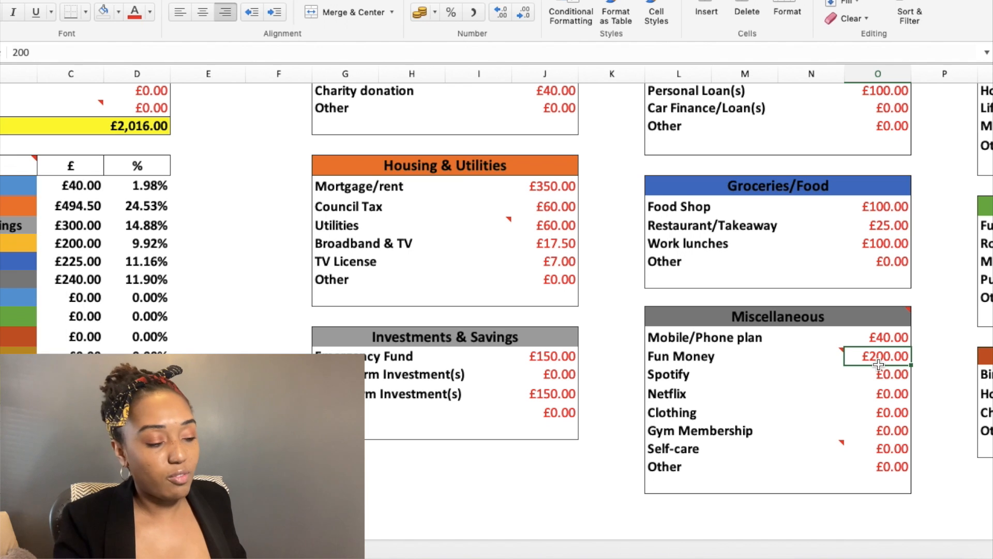
# Step: Compare the Restaurant/Takeaway item under Groceries/Food with the Fun Money item under Miscellaneous
pyautogui.click(758, 227)
pyautogui.moveTo(807, 226); pyautogui.dragTo(635, 223)
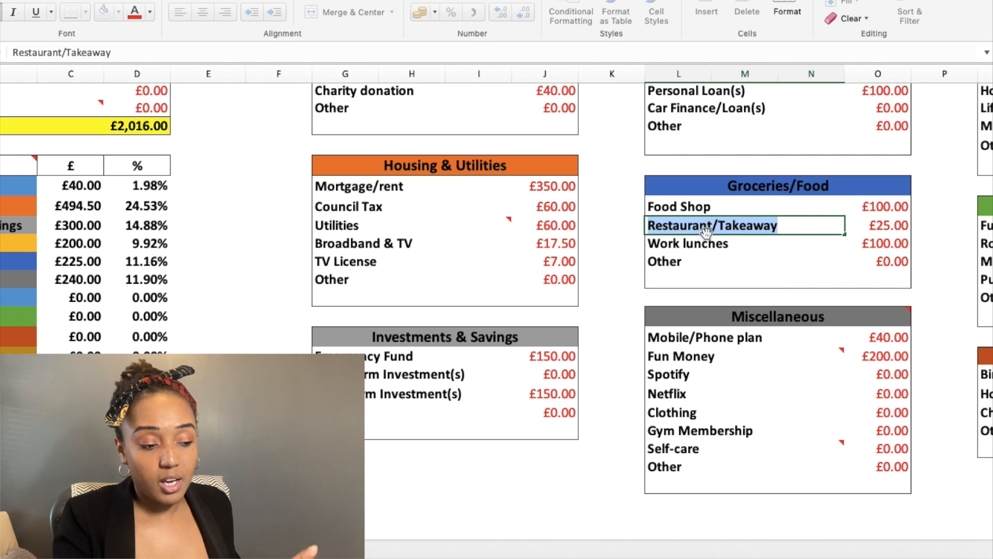
pyautogui.click(697, 356)
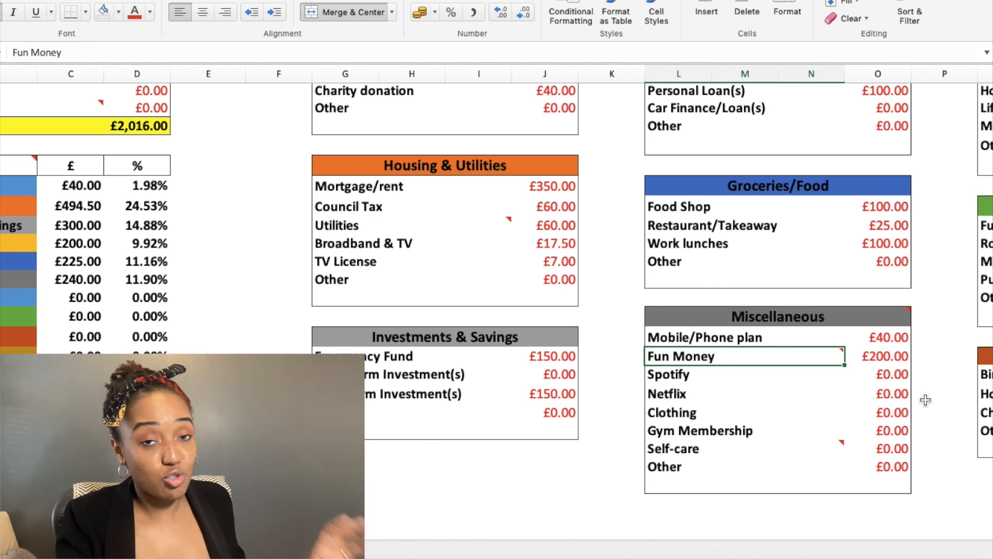
# Step: Enter the Miscellaneous subscription costs: £7.50 for Spotify and £4.50 for Netflix
pyautogui.click(882, 374)
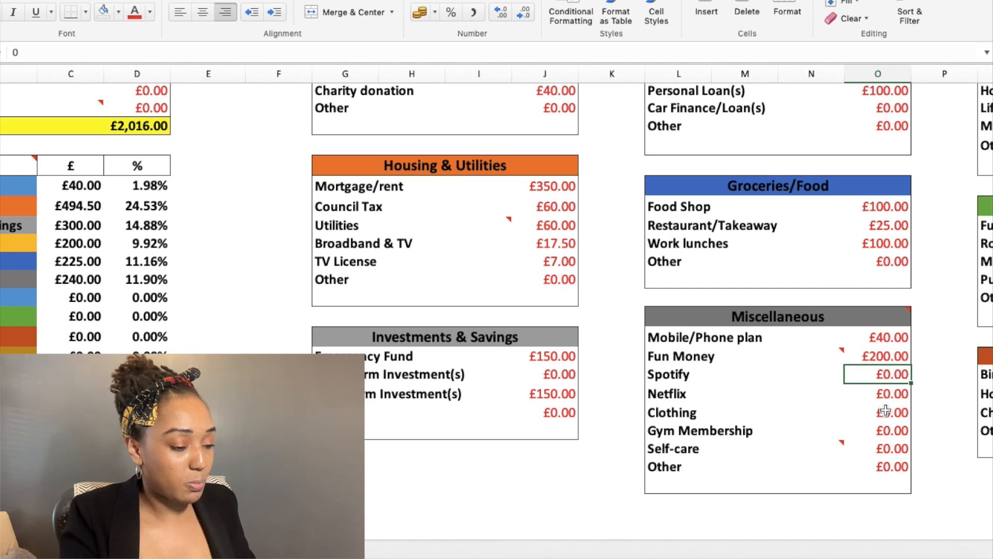
pyautogui.write('7.50')
pyautogui.press('Return')
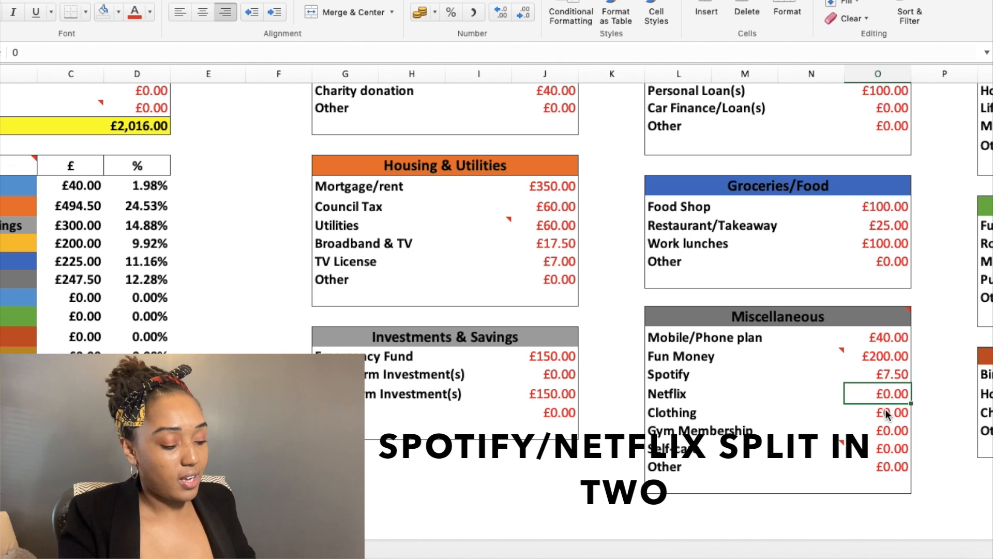
pyautogui.write('4.5')
pyautogui.press('Return')
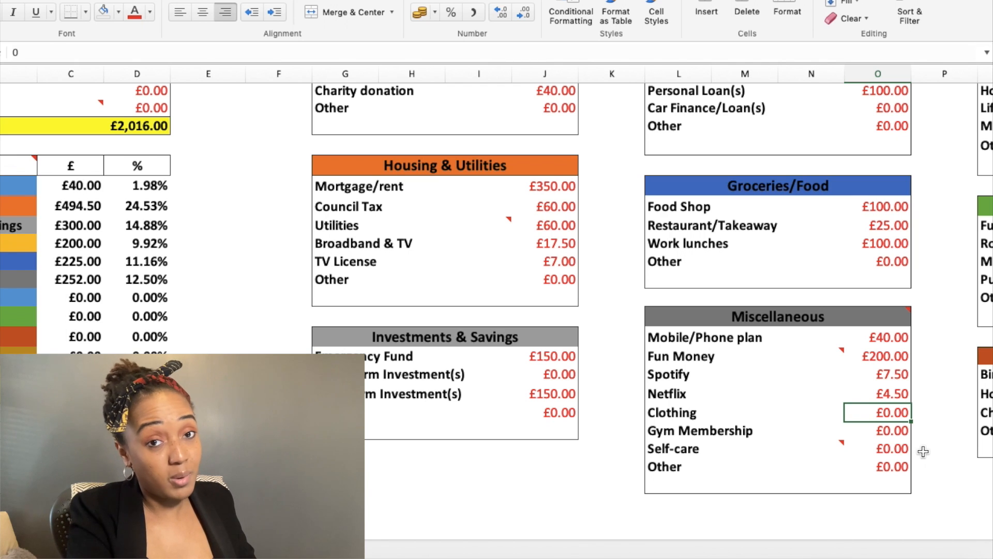
# Step: In the Miscellaneous category, set Clothing to £30, Gym Membership to £20 and Self-care to £40
pyautogui.write('30')
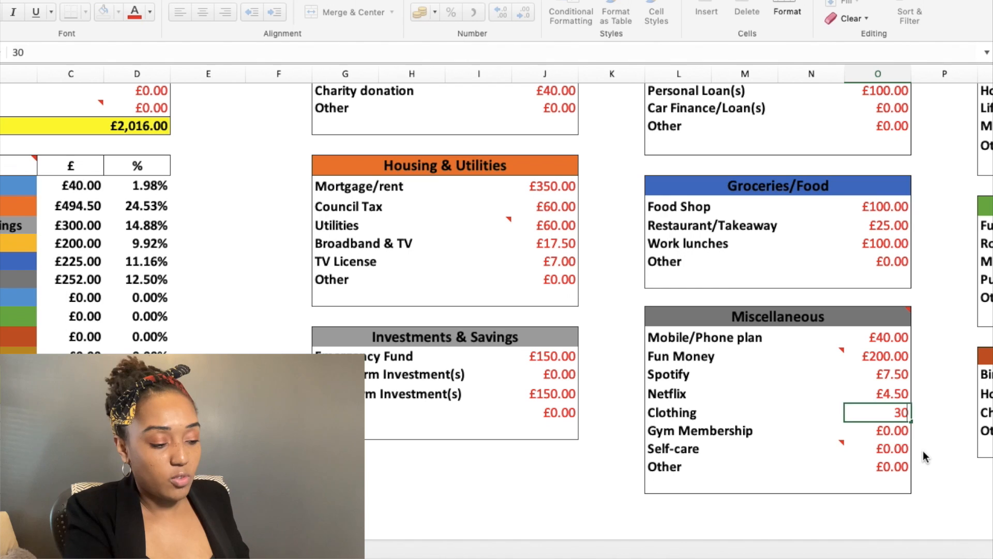
pyautogui.press('Return')
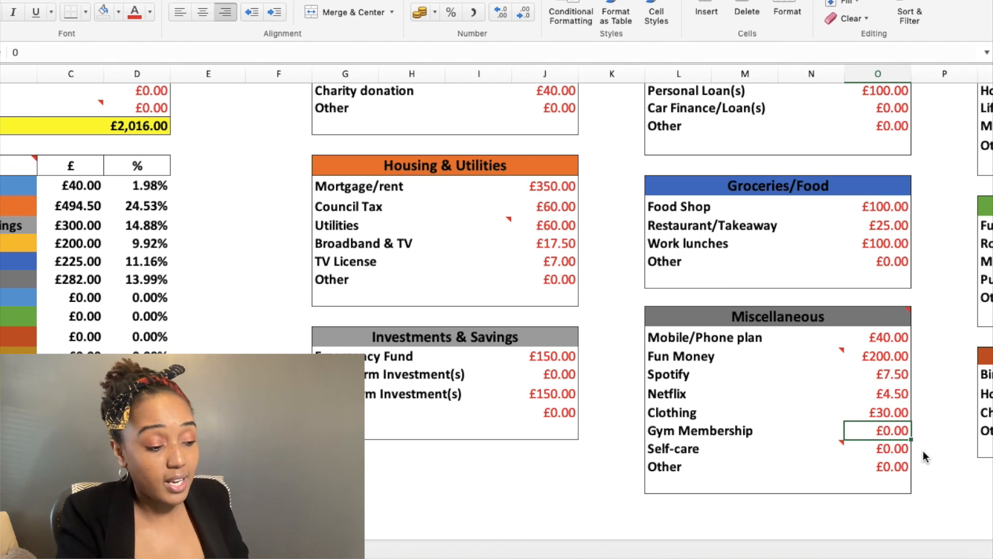
pyautogui.write('20')
pyautogui.press('Return')
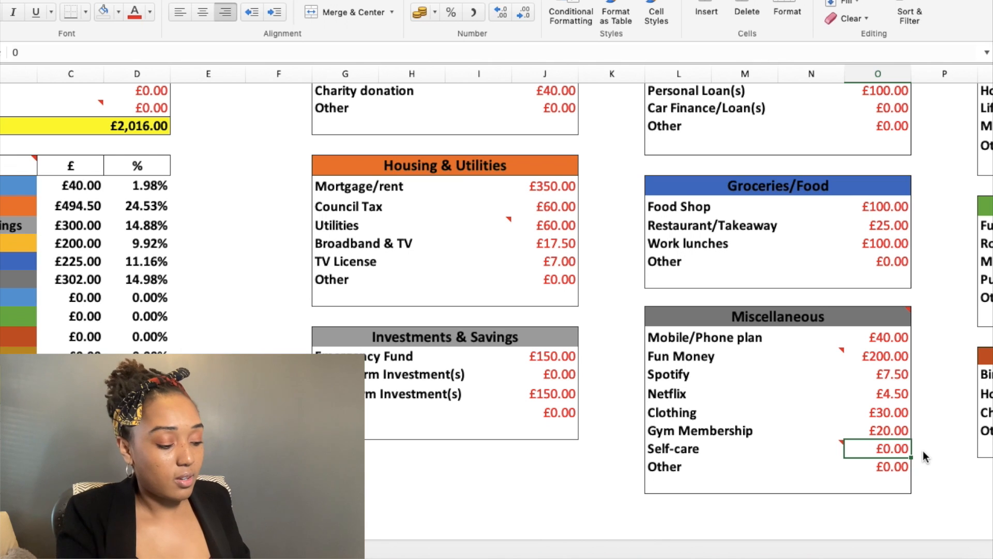
pyautogui.write('40')
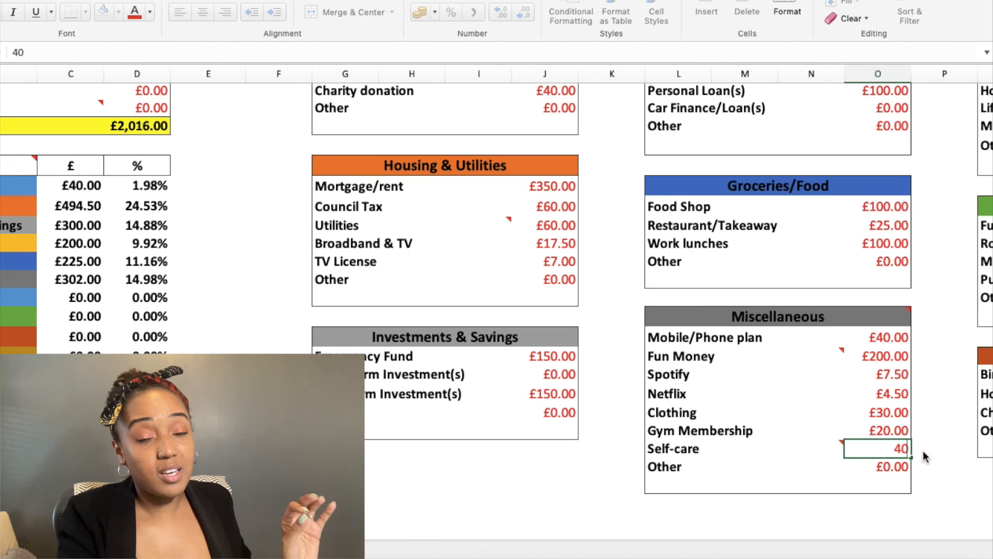
pyautogui.press('Return')
# Step: Check the Miscellaneous total and its percentage of income, and the remaining surplus
pyautogui.click(137, 279)
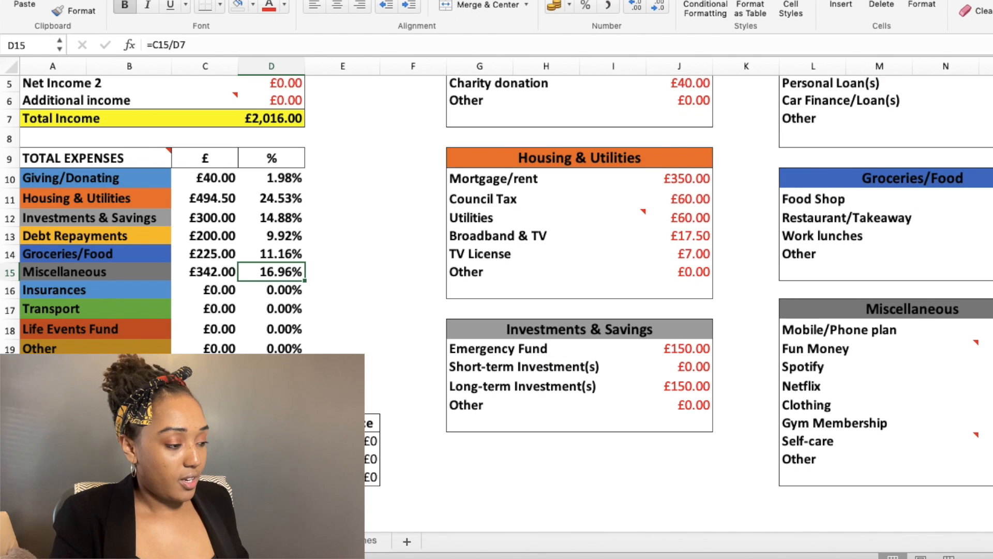
pyautogui.click(204, 272)
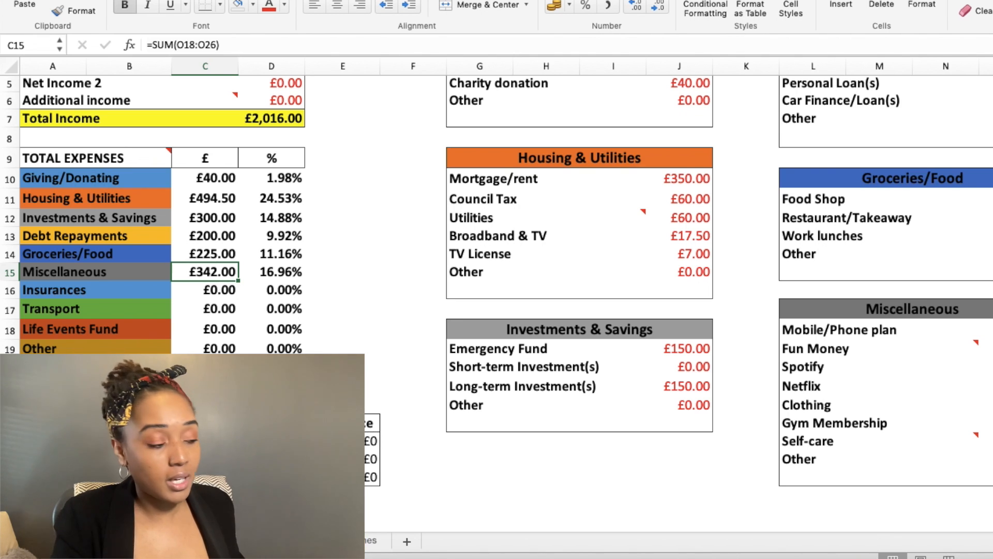
pyautogui.click(271, 272)
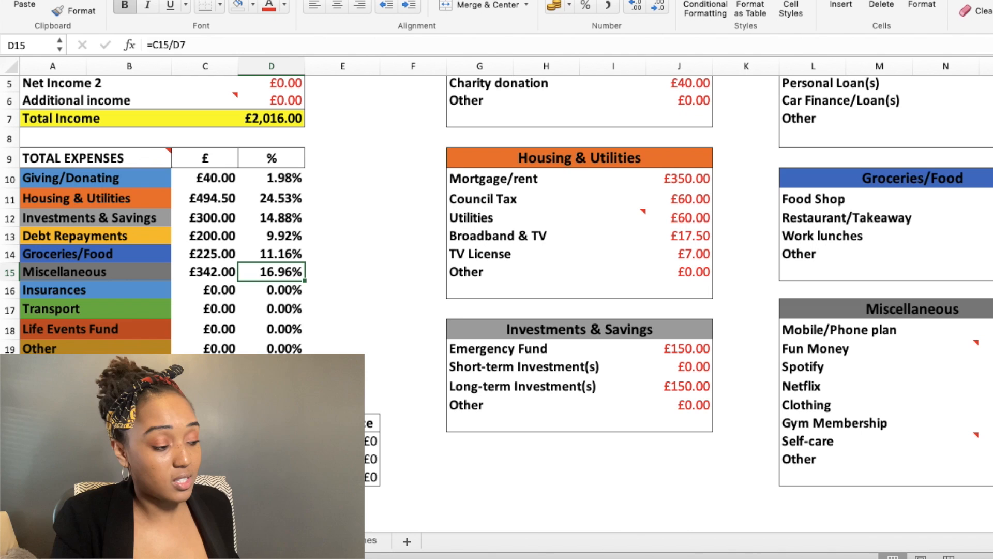
pyautogui.click(206, 386)
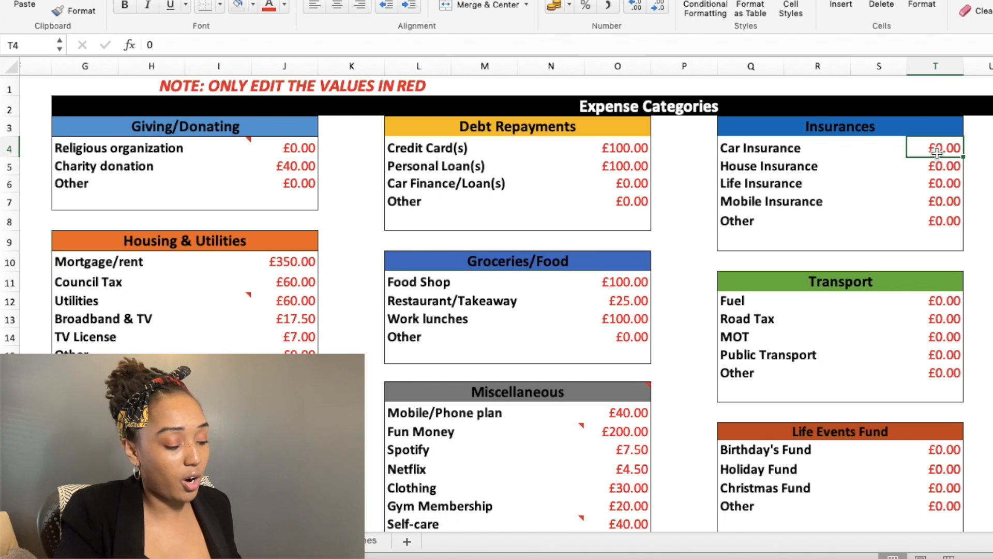
# Step: Under Insurances, enter £50 for Car Insurance, £12 for House Insurance, and £10 each for Life Insurance and Mobile Insurance
pyautogui.write('50')
pyautogui.press('Return')
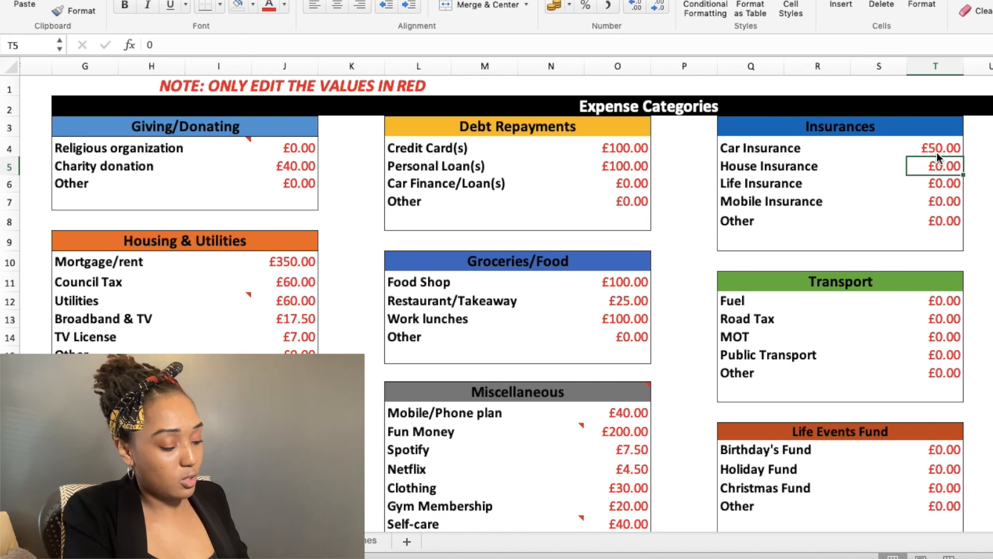
pyautogui.write('12')
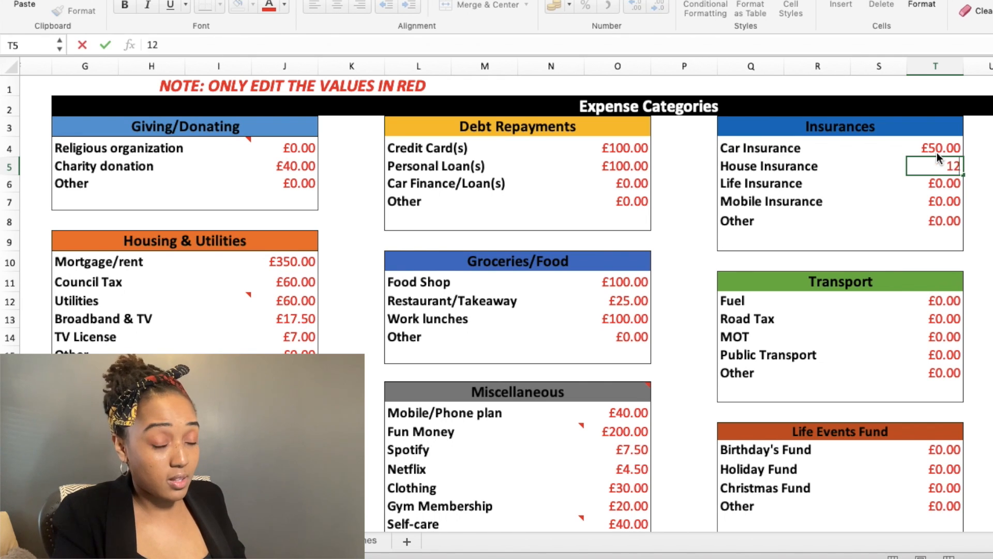
pyautogui.press('Return')
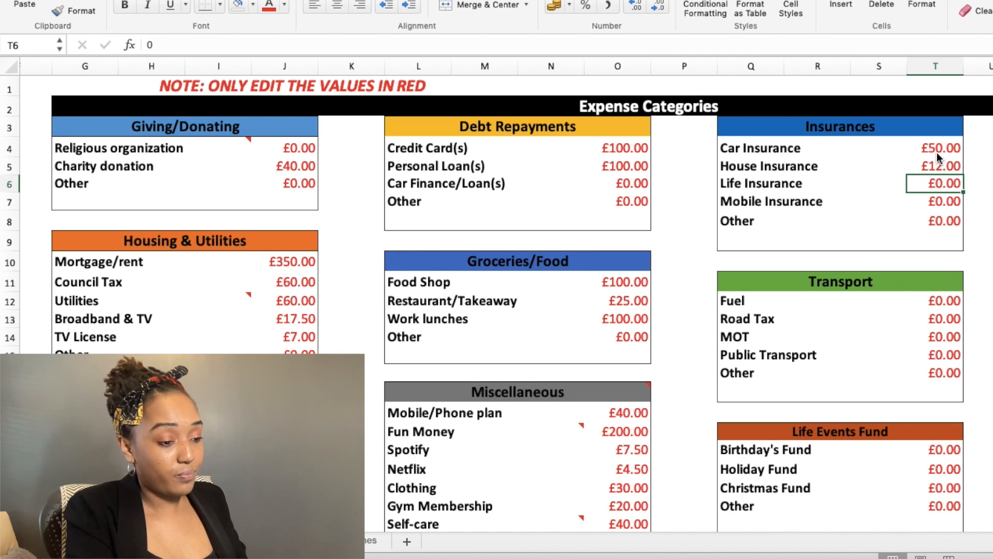
pyautogui.write('10')
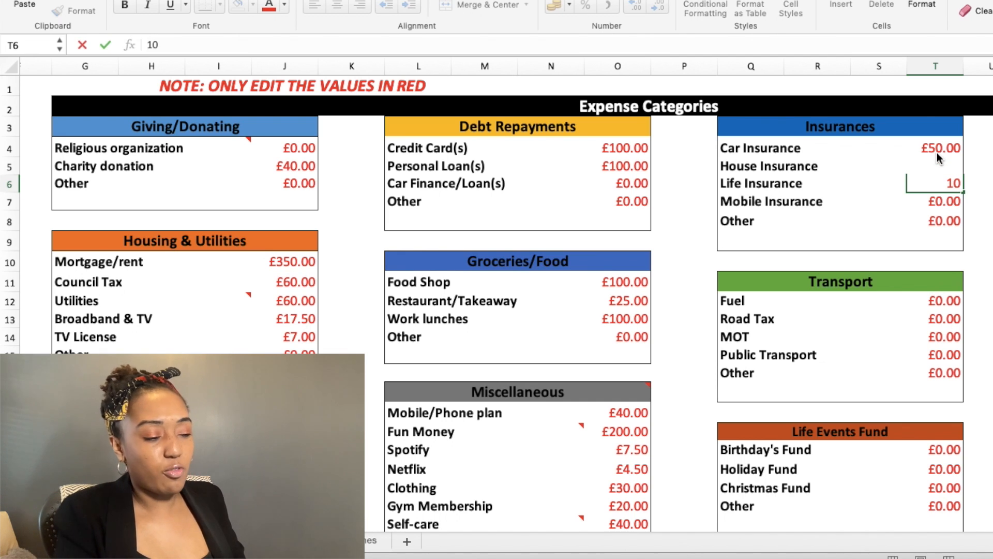
pyautogui.press('Return')
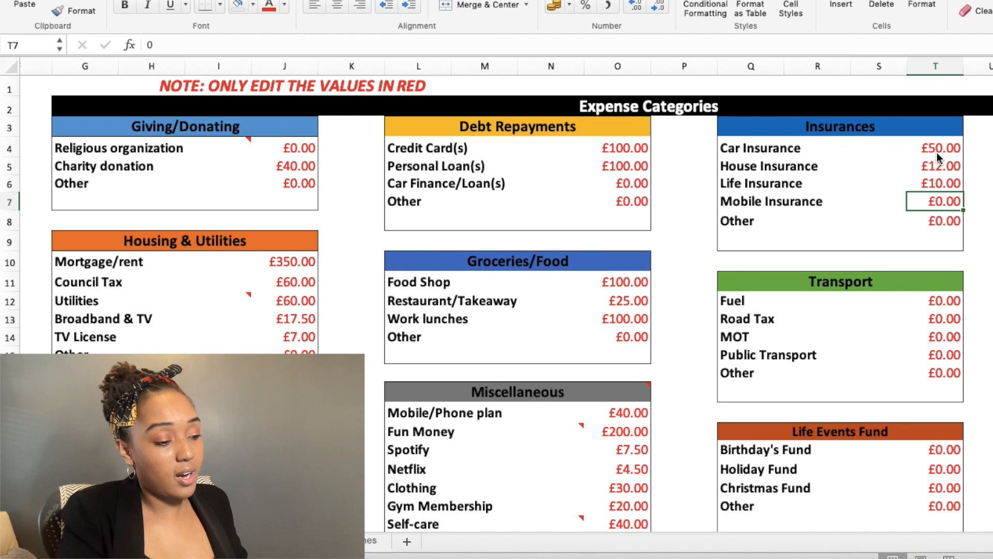
pyautogui.write('10')
pyautogui.press('Return')
# Step: Rename the Other item under Insurances to "Income protection" and set its amount to £20
pyautogui.press('Left')
pyautogui.write('Insurancesncome protect')
pyautogui.write('ion')
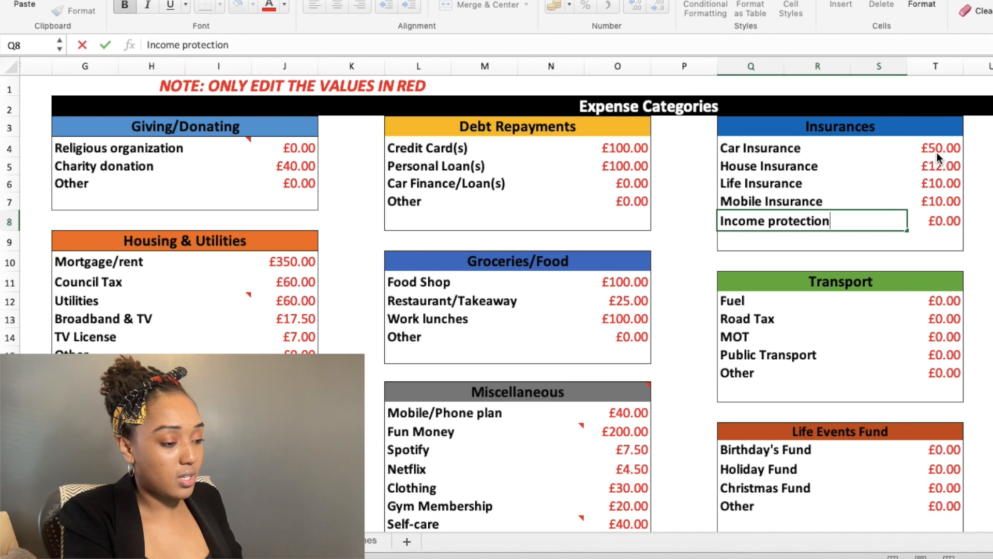
pyautogui.click(928, 218)
pyautogui.write('20')
pyautogui.click(893, 218)
# Step: Check the Insurances total and its percentage of income in the Total Expenses table
pyautogui.hscroll(-6, 454, 375)
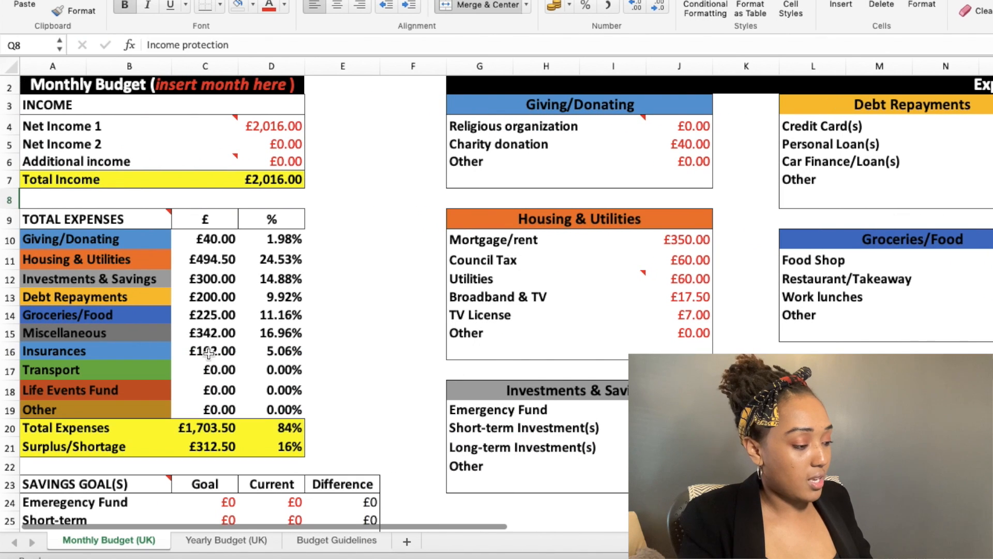
pyautogui.click(228, 355)
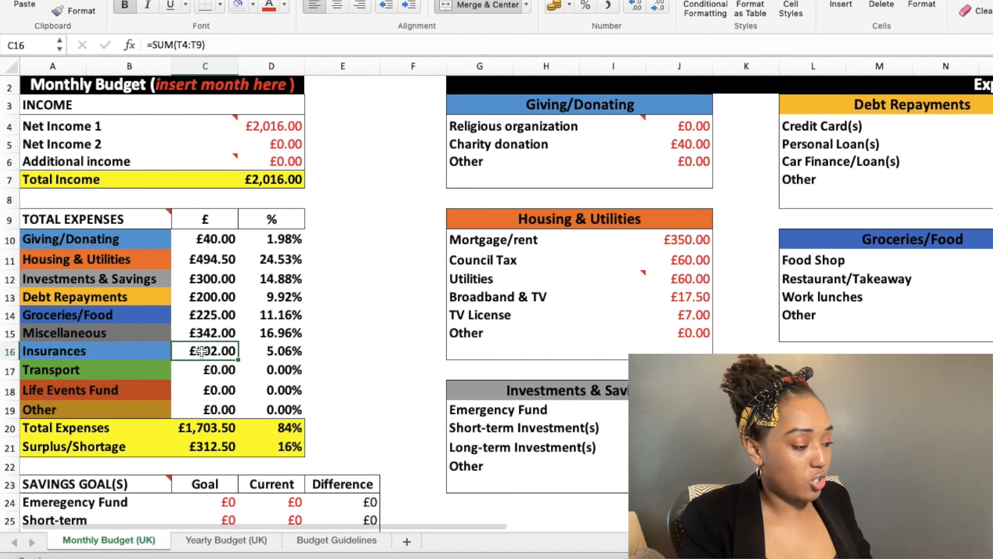
pyautogui.click(289, 352)
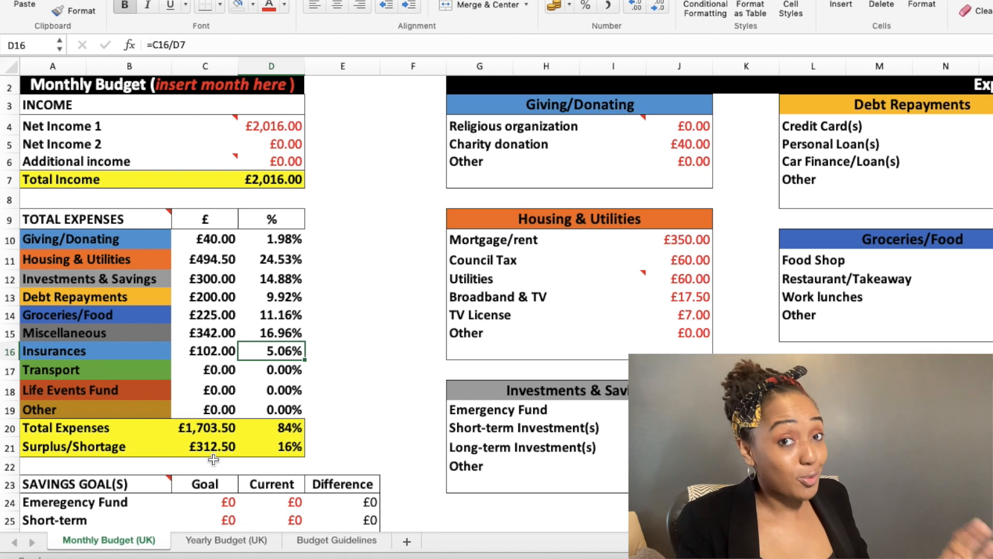
# Step: Under Transport, enter £100 for Fuel and £25 for Road Tax
pyautogui.hscroll(2, 260, 445)
pyautogui.hscroll(5, 260, 445)
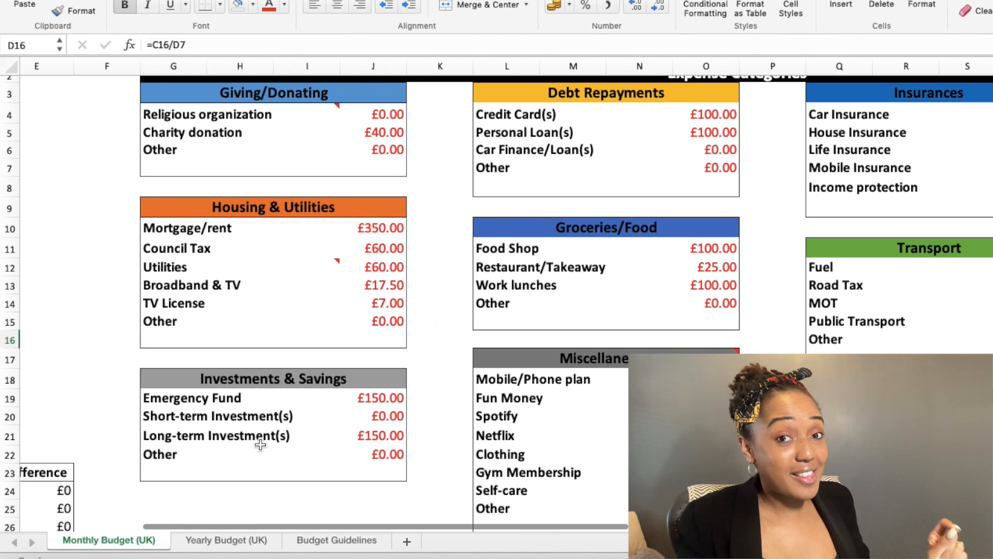
pyautogui.hscroll(1, 434, 402)
pyautogui.hscroll(2, 435, 401)
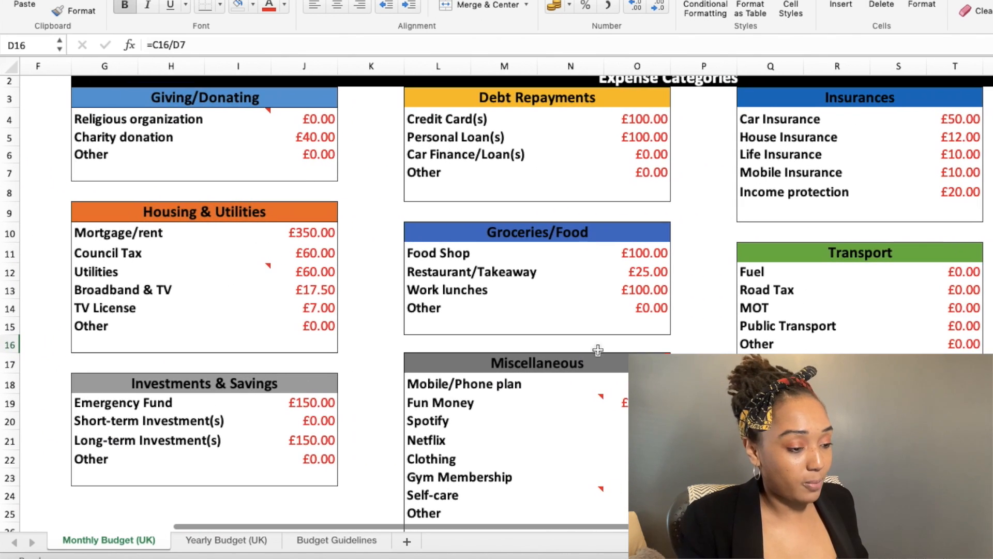
pyautogui.click(965, 277)
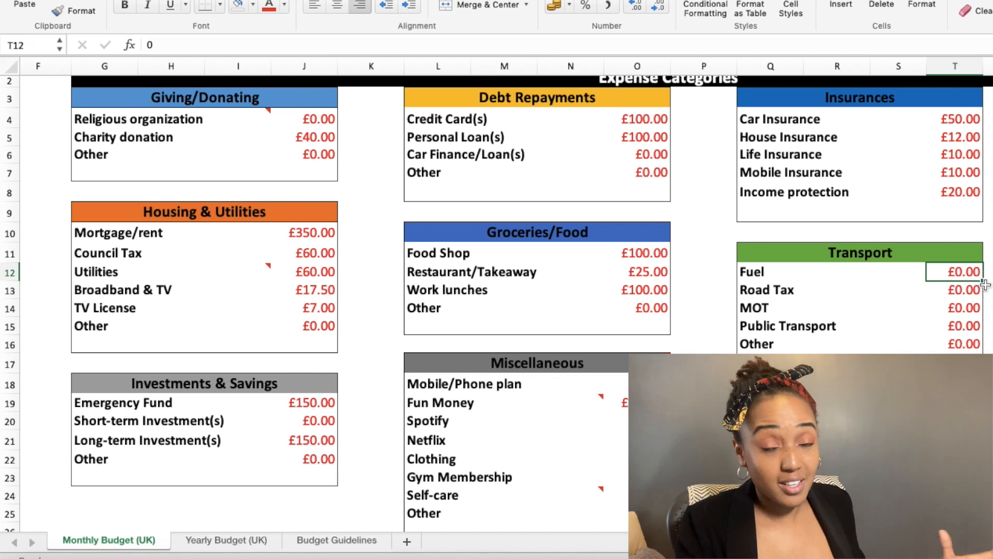
pyautogui.write('100')
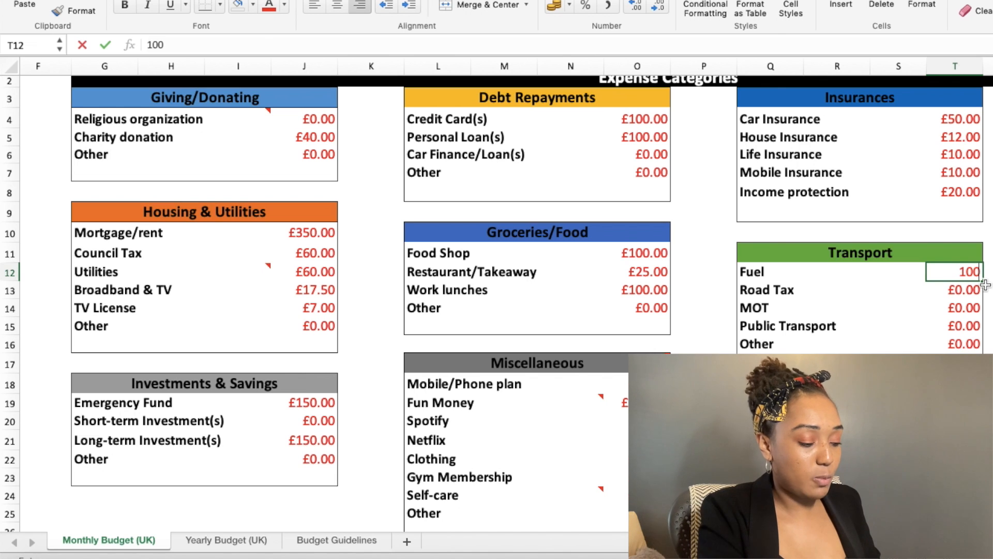
pyautogui.press('Return')
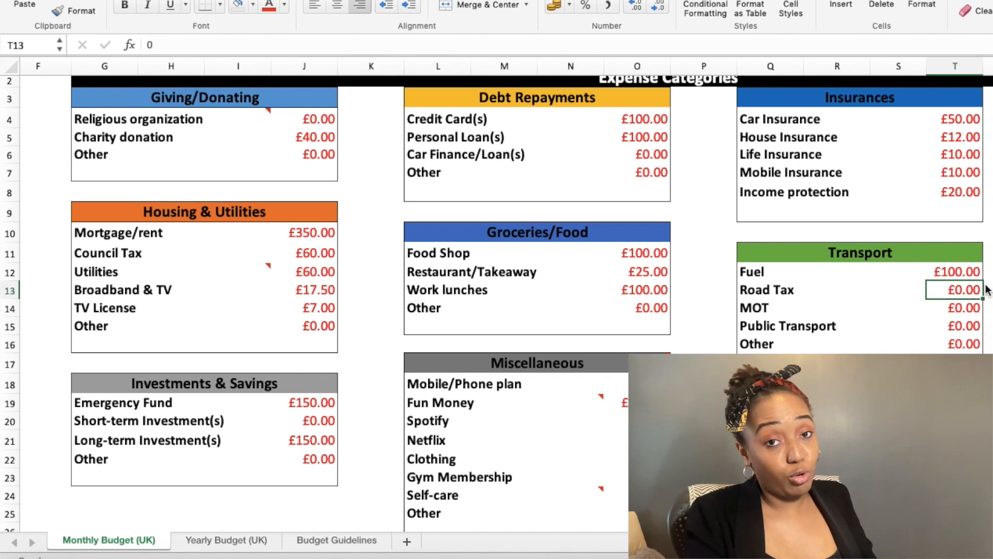
pyautogui.write('25')
pyautogui.press('Return')
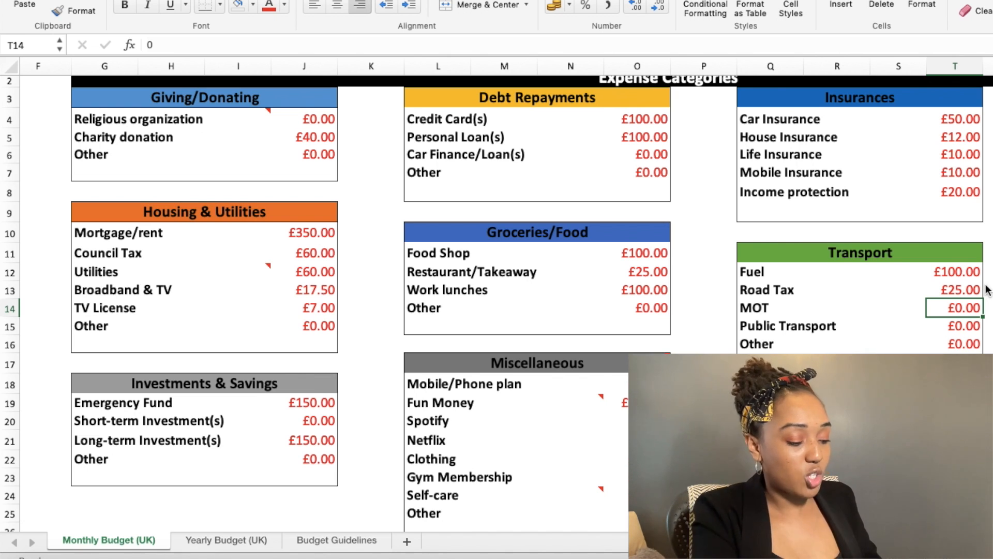
# Step: Under Transport, enter £20 for MOT and £100 for Public Transport
pyautogui.write('20')
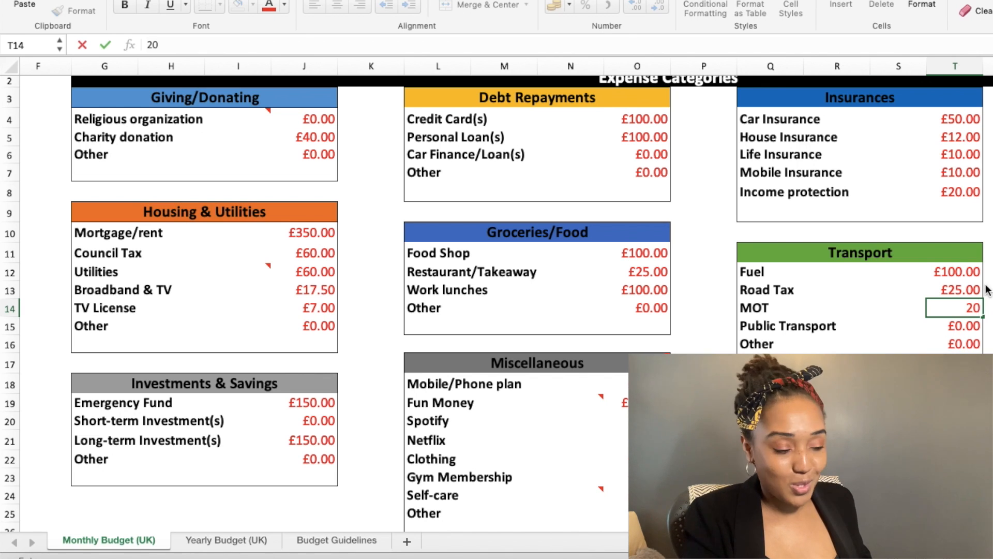
pyautogui.press('Return')
pyautogui.press('Up')
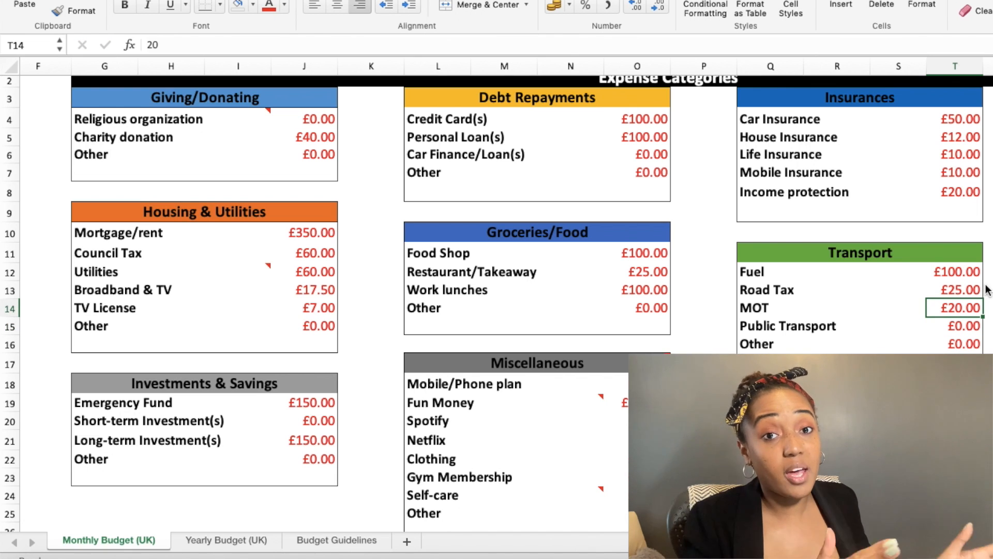
pyautogui.press('Return')
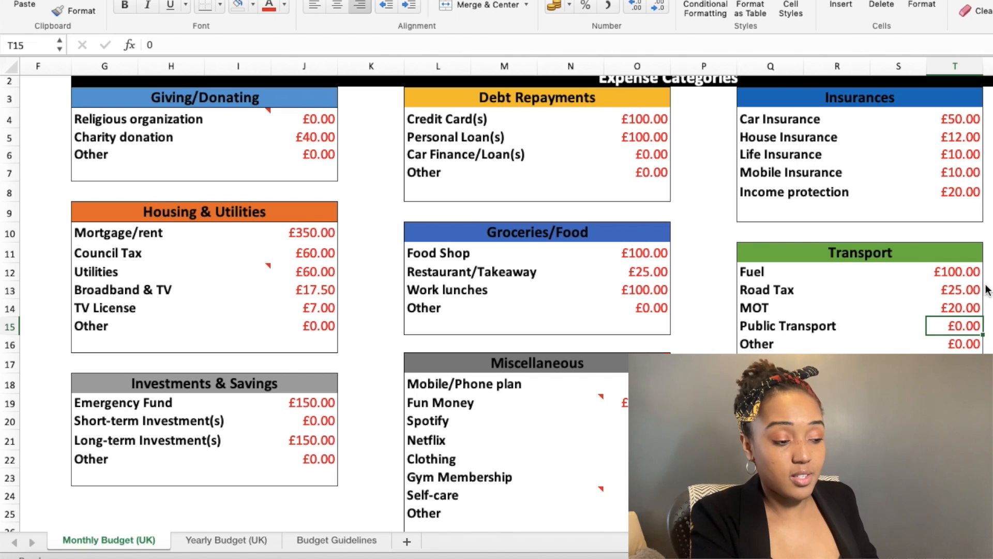
pyautogui.write('100')
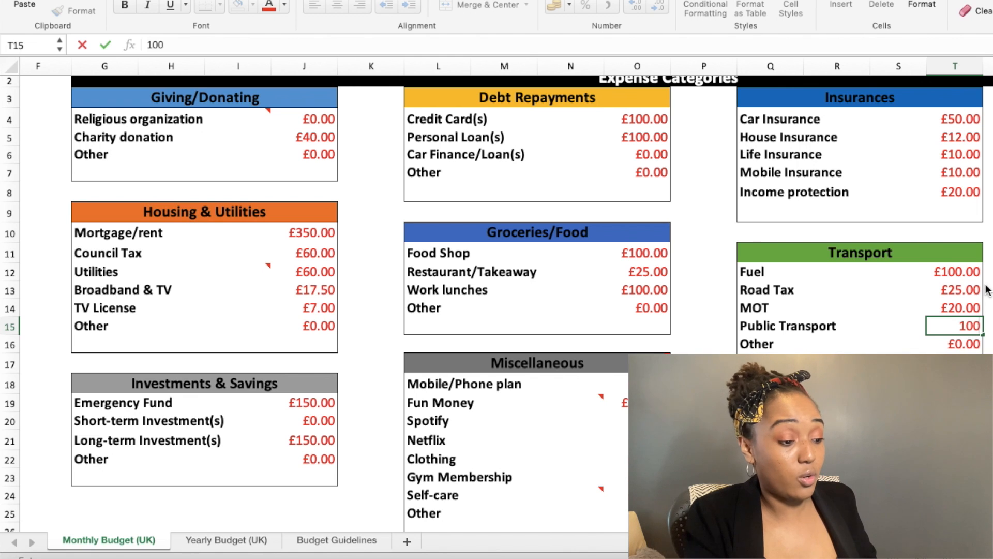
pyautogui.press('Return')
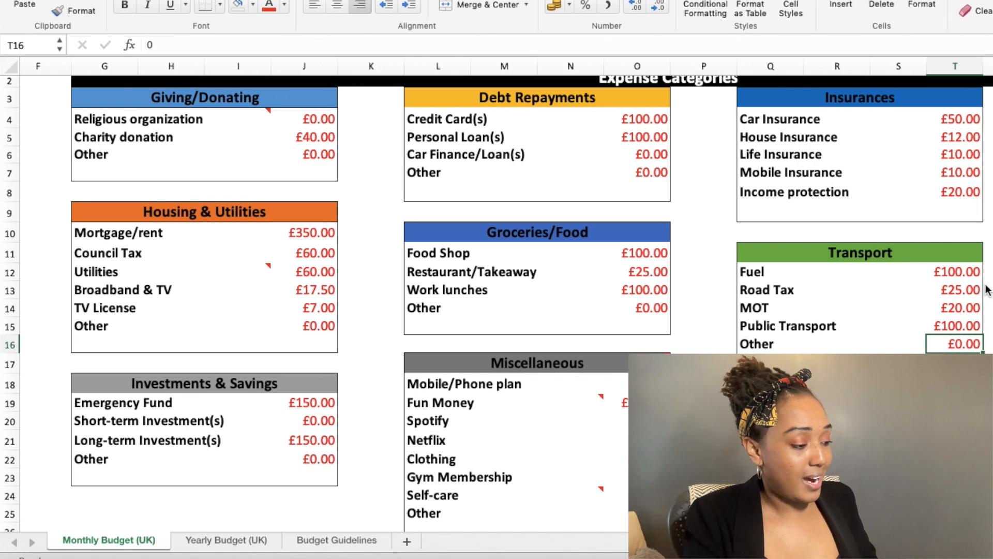
# Step: Check the Transport total and its percentage of income in the Total Expenses table
pyautogui.hscroll(-15, 985, 290)
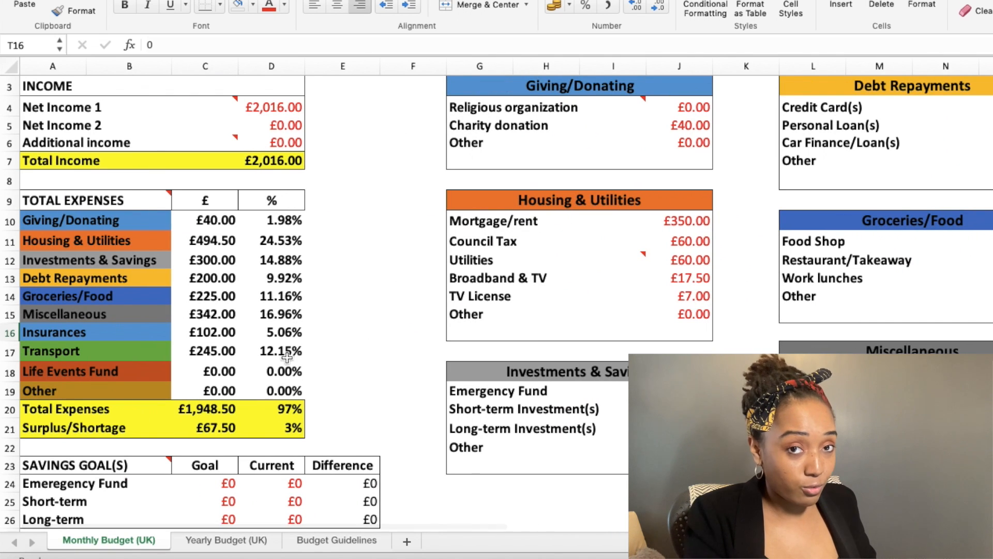
pyautogui.click(223, 350)
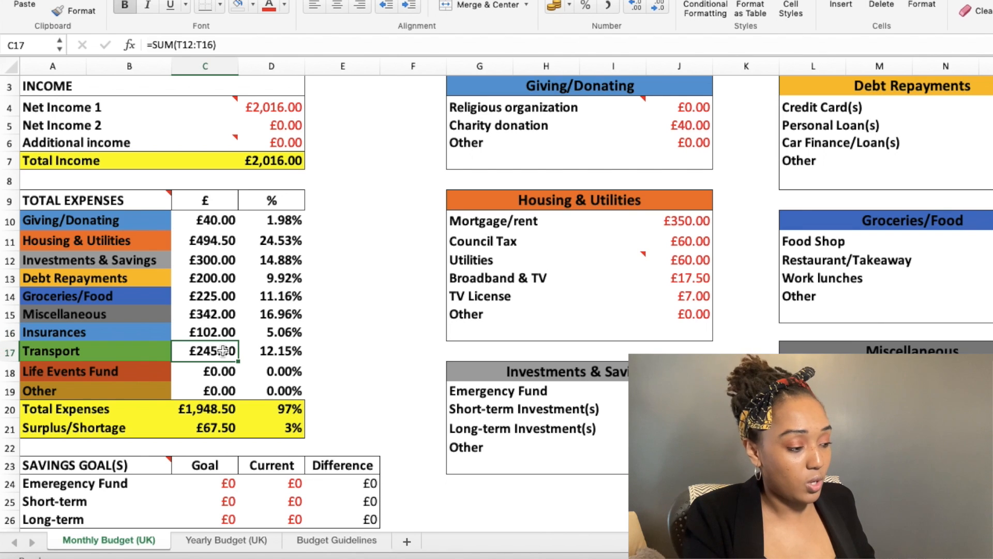
pyautogui.click(284, 354)
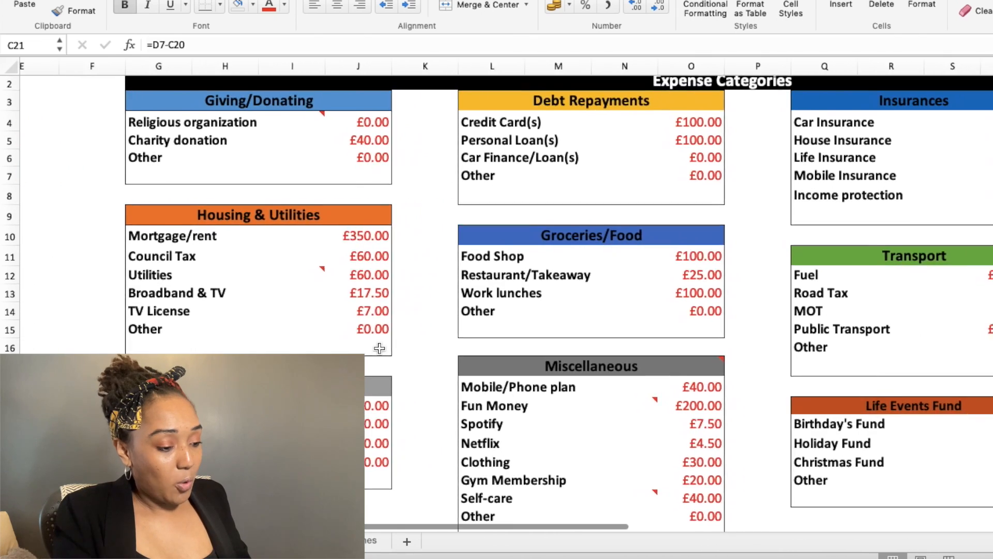
# Step: Under Life Events Fund, enter £15 for Birthday's Fund and £20 for Christmas Fund
pyautogui.hscroll(5, 379, 349)
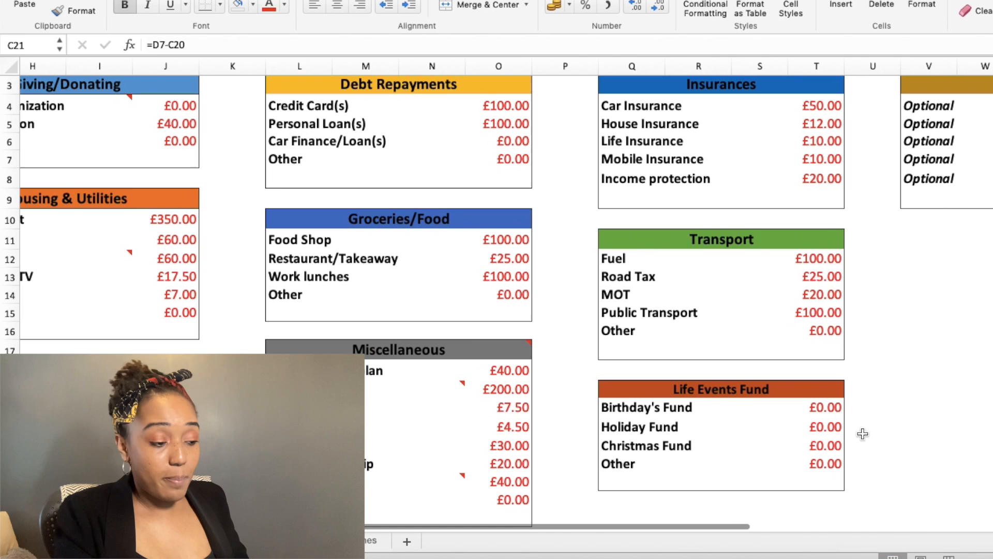
pyautogui.click(833, 408)
pyautogui.press('Down')
pyautogui.press('Down')
pyautogui.press('Down')
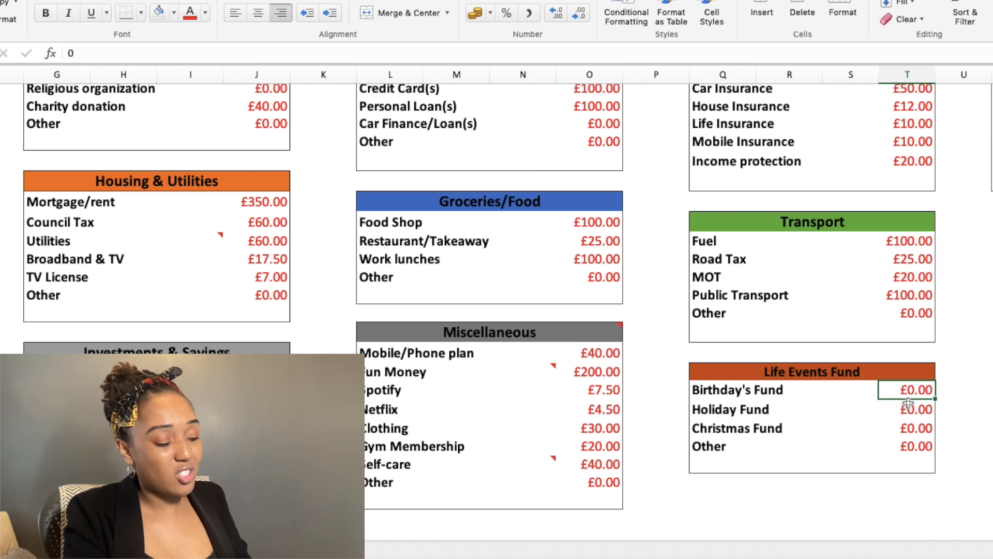
pyautogui.write('15')
pyautogui.press('Return')
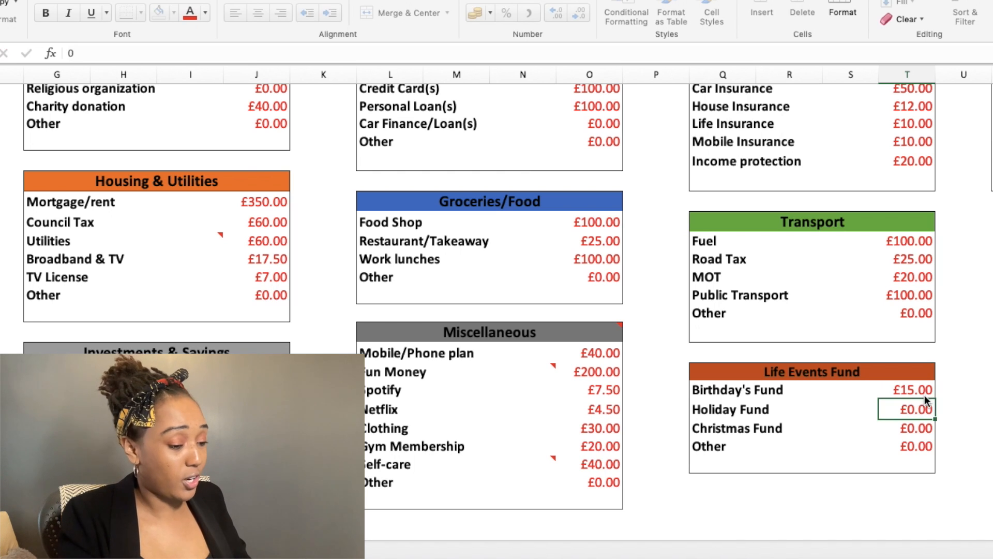
pyautogui.press('Return')
pyautogui.write('20')
pyautogui.press('Return')
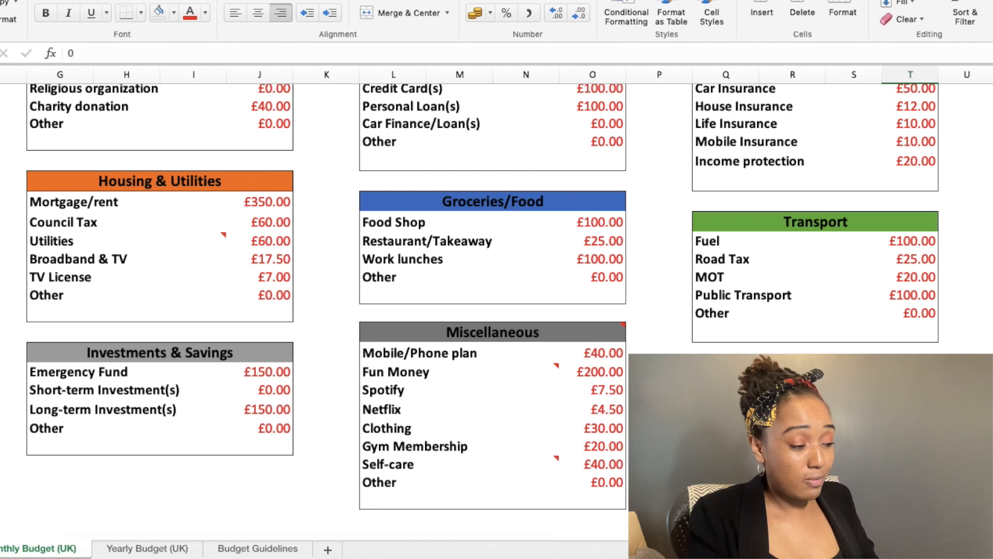
# Step: Check the remaining surplus and set the Holiday Fund under Life Events Fund to £20
pyautogui.hscroll(-5, 268, 423)
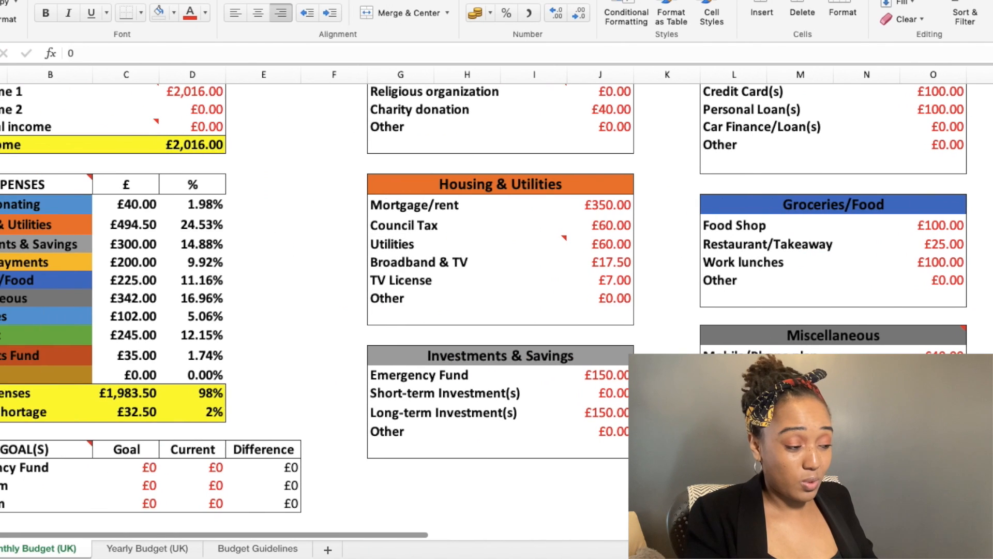
pyautogui.click(112, 416)
pyautogui.hscroll(5, 299, 394)
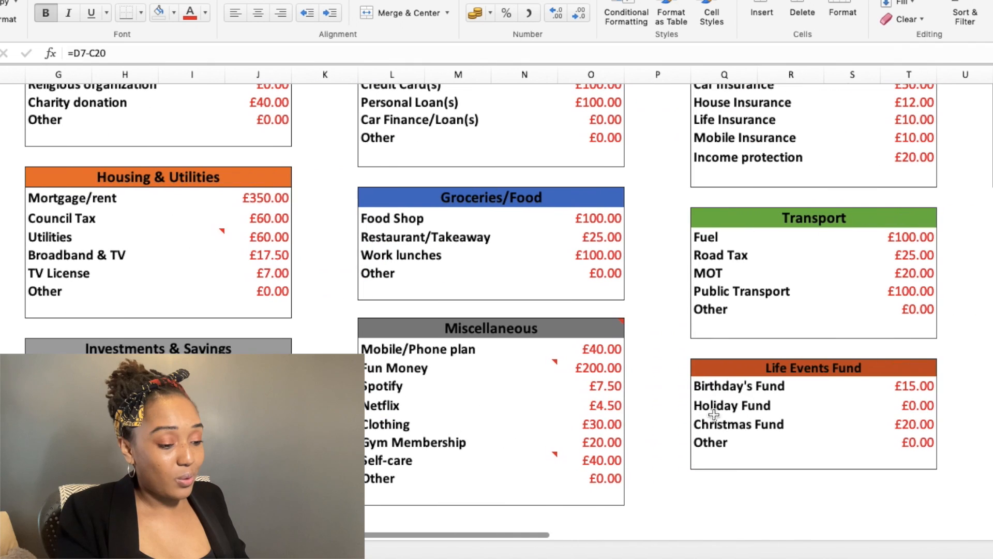
pyautogui.click(921, 406)
pyautogui.write('20')
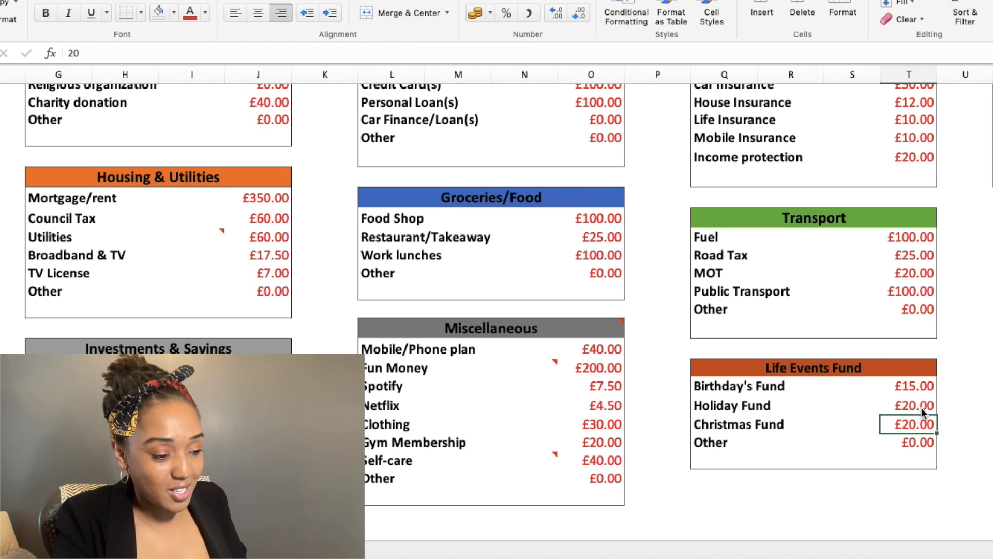
# Step: Examine the Other category and its optional items among the expense categories
pyautogui.hscroll(-2, 887, 388)
pyautogui.scroll(3, 888, 387)
pyautogui.hscroll(3, 888, 387)
pyautogui.scroll(-3, 888, 388)
pyautogui.scroll(-1, 888, 394)
pyautogui.hscroll(1, 888, 393)
pyautogui.scroll(3, 877, 455)
pyautogui.hscroll(10, 877, 455)
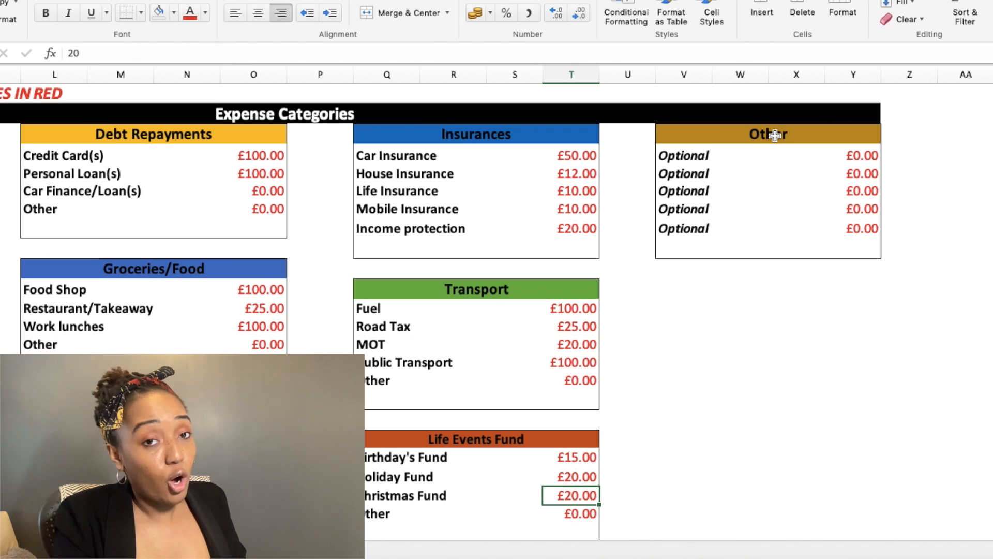
pyautogui.click(774, 136)
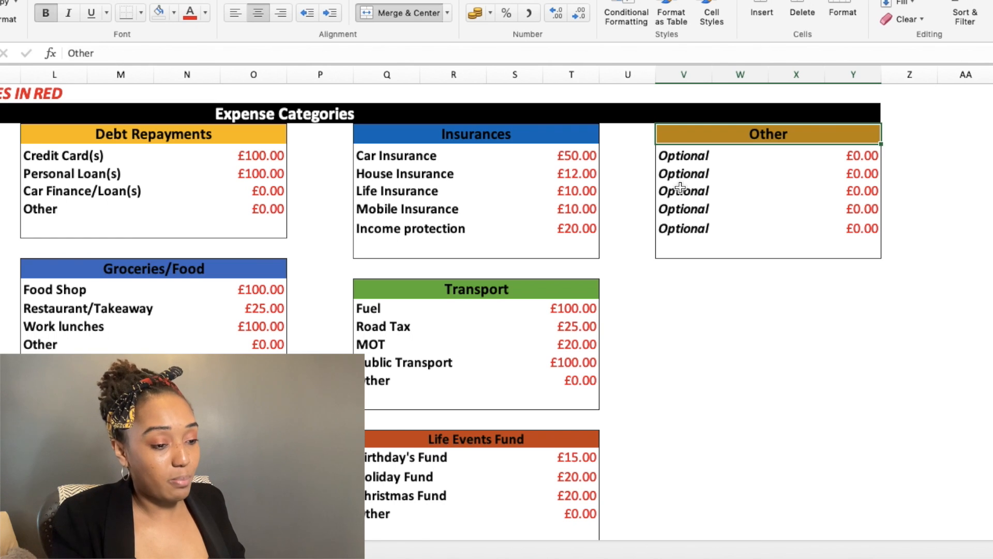
# Step: Enter £150 for the first Optional item in the Other category
pyautogui.hscroll(-1, 586, 237)
pyautogui.click(684, 155)
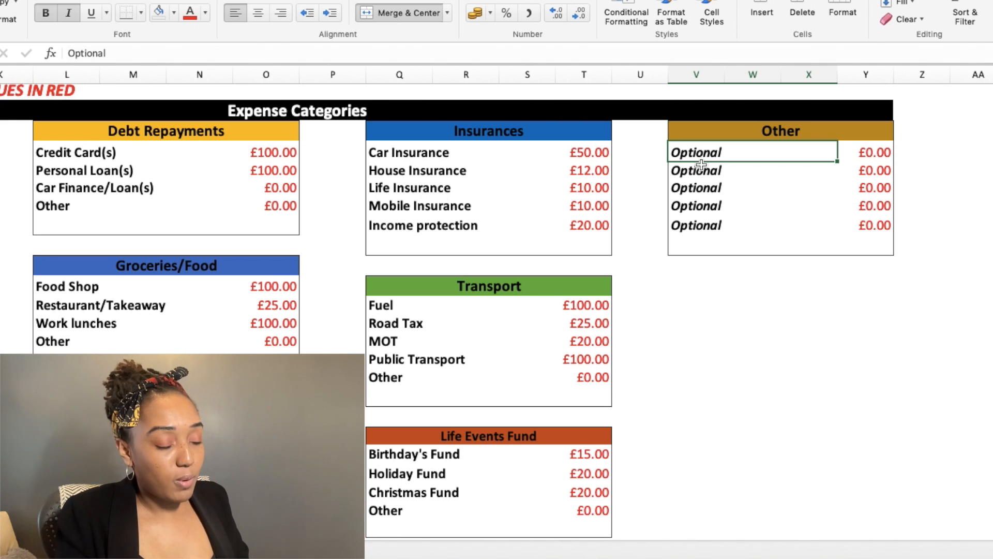
pyautogui.press('Tab')
pyautogui.write('150')
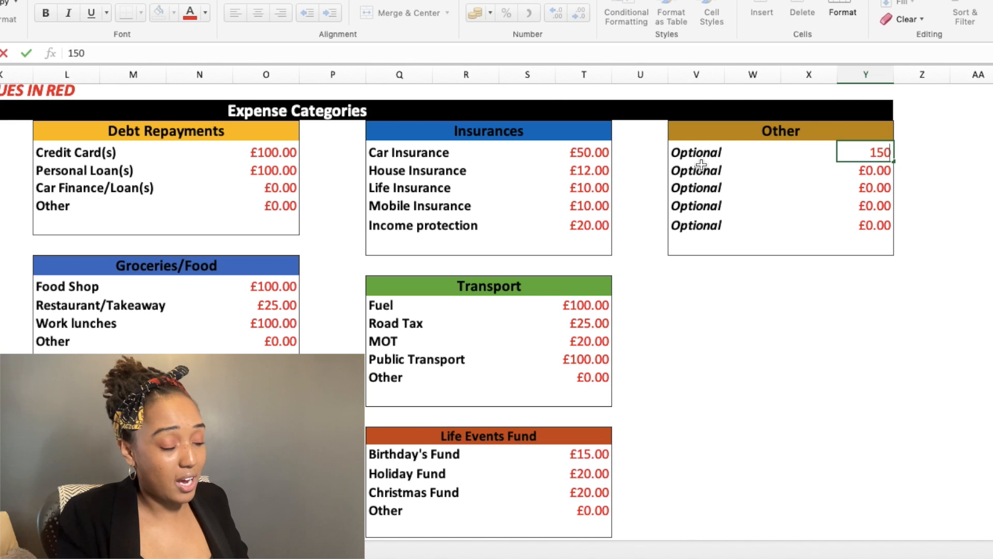
pyautogui.click(763, 276)
pyautogui.hscroll(-5, 763, 276)
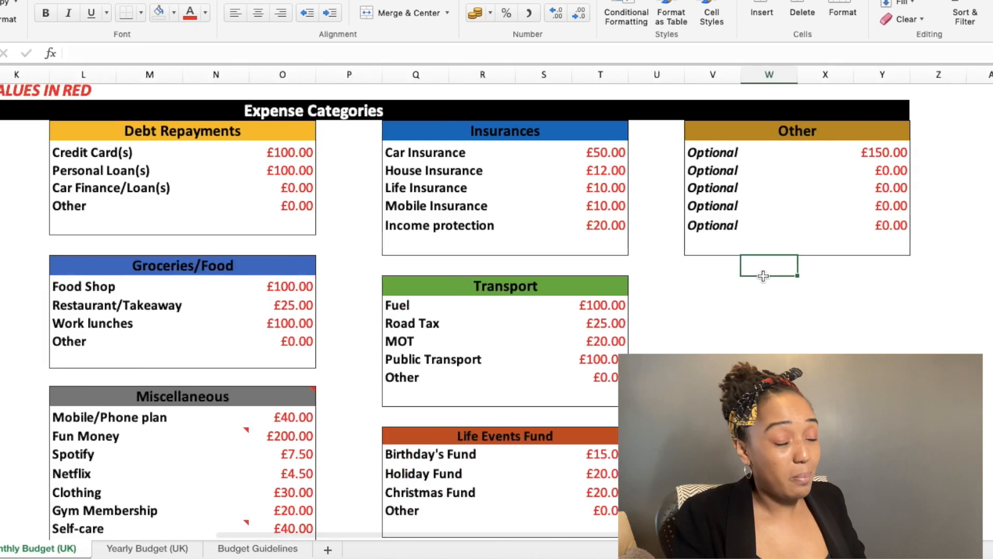
# Step: Review the Total Expenses table, checking the Groceries/Food and Miscellaneous percentages of income
pyautogui.hscroll(-10, 156, 428)
pyautogui.click(145, 467)
pyautogui.scroll(-4, 328, 406)
pyautogui.click(207, 257)
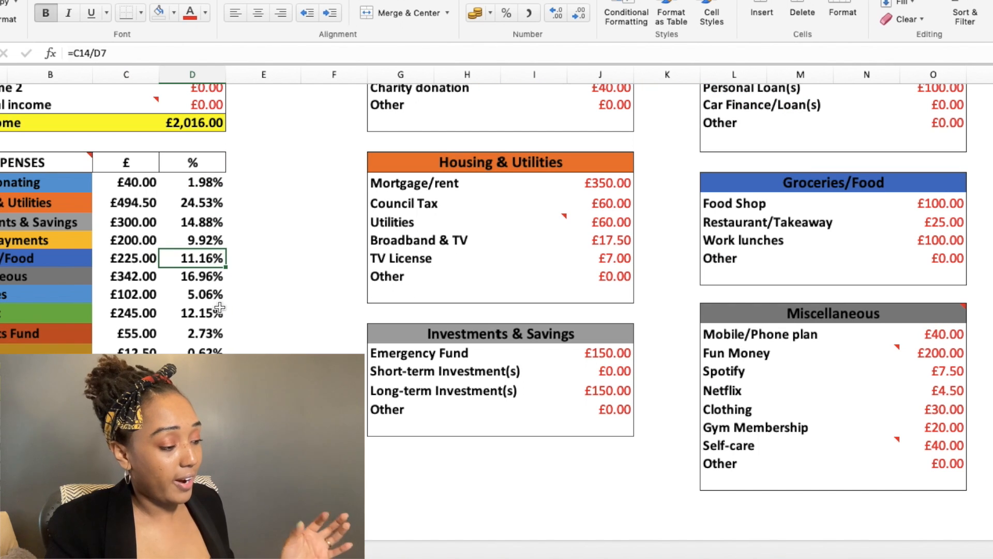
pyautogui.click(207, 278)
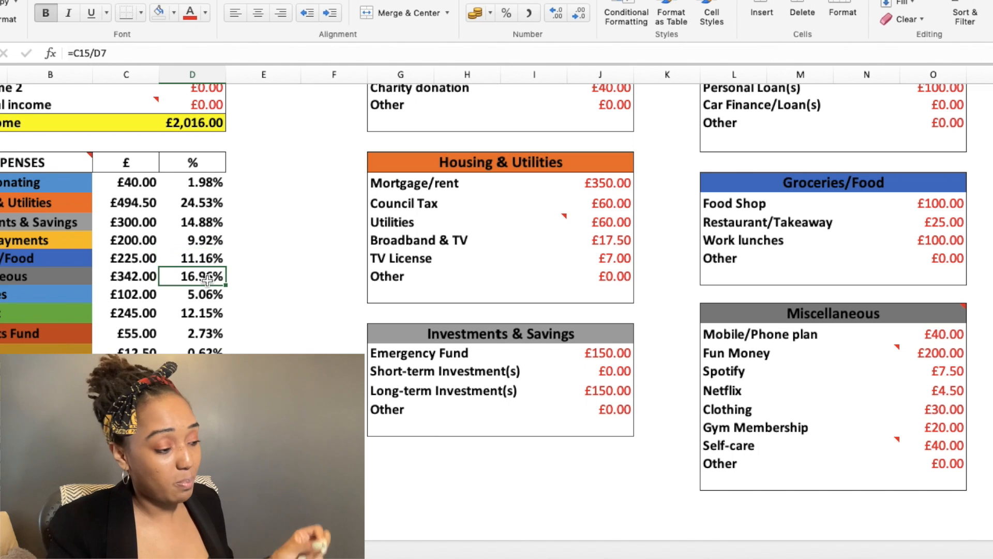
# Step: Set Fun Money under Miscellaneous to £120 and check the resulting surplus
pyautogui.hscroll(2, 271, 346)
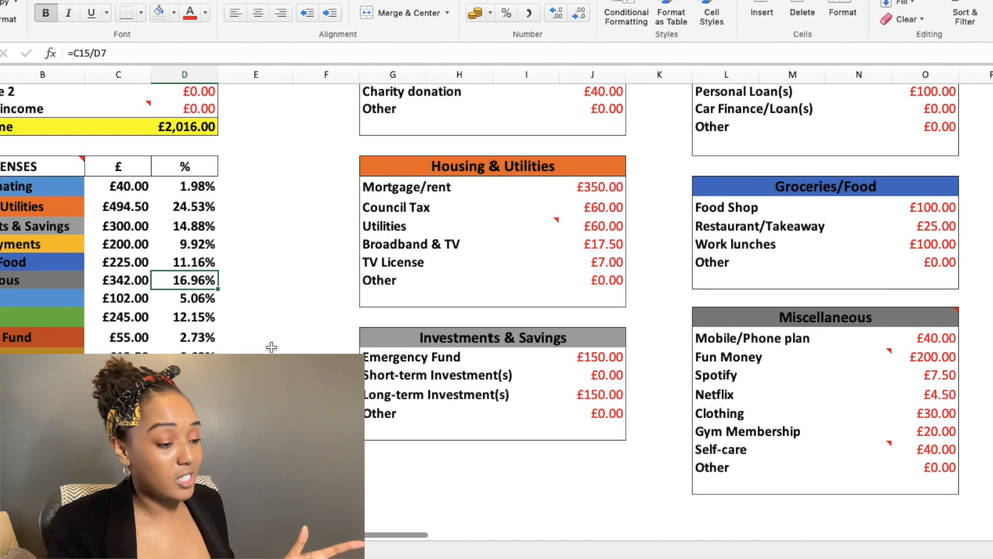
pyautogui.hscroll(2, 272, 346)
pyautogui.hscroll(5, 272, 347)
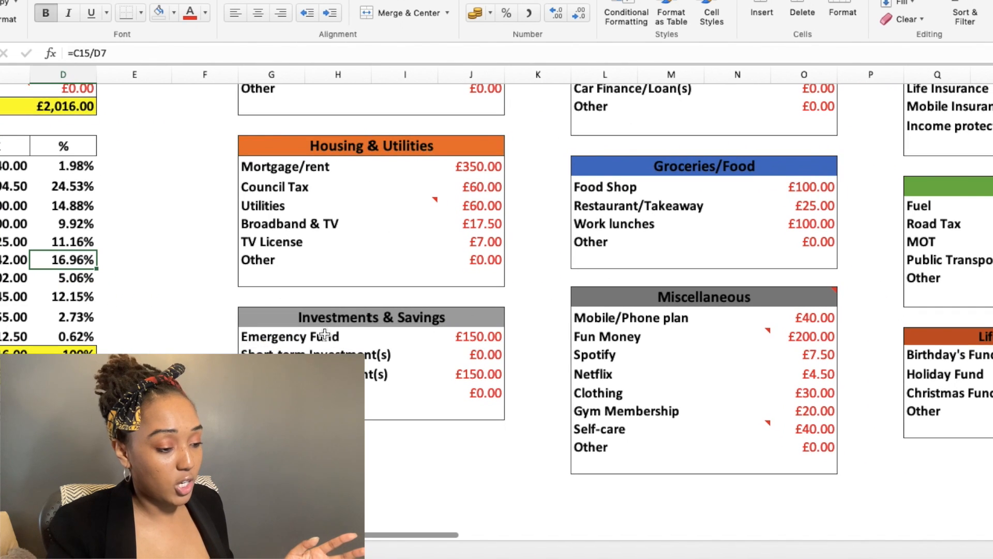
pyautogui.click(809, 338)
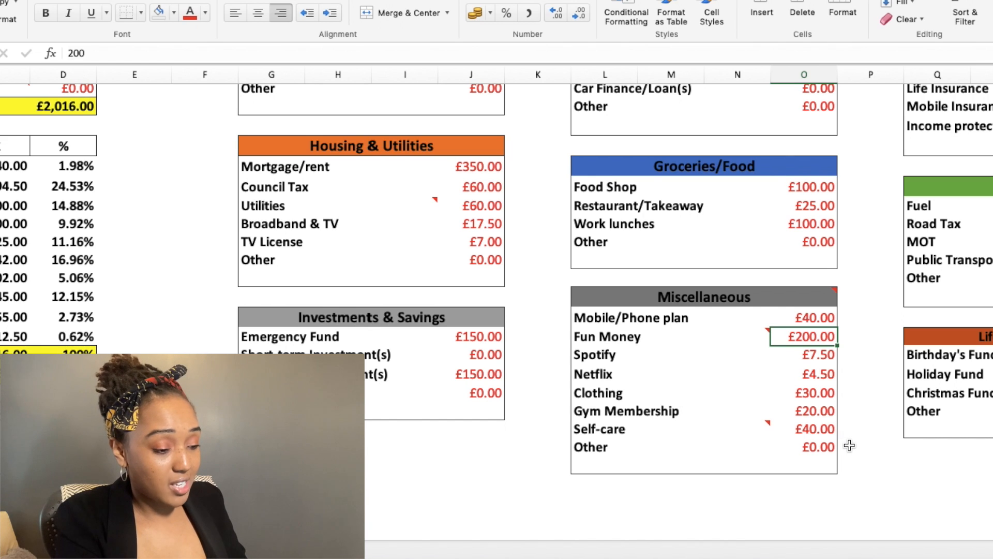
pyautogui.write('120')
pyautogui.click(768, 507)
pyautogui.hscroll(-3, 768, 506)
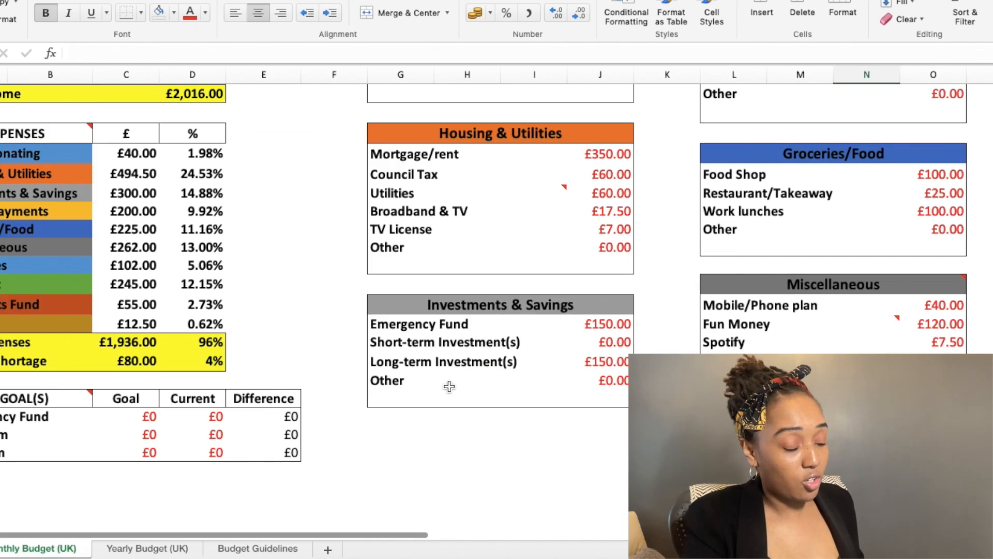
pyautogui.click(127, 364)
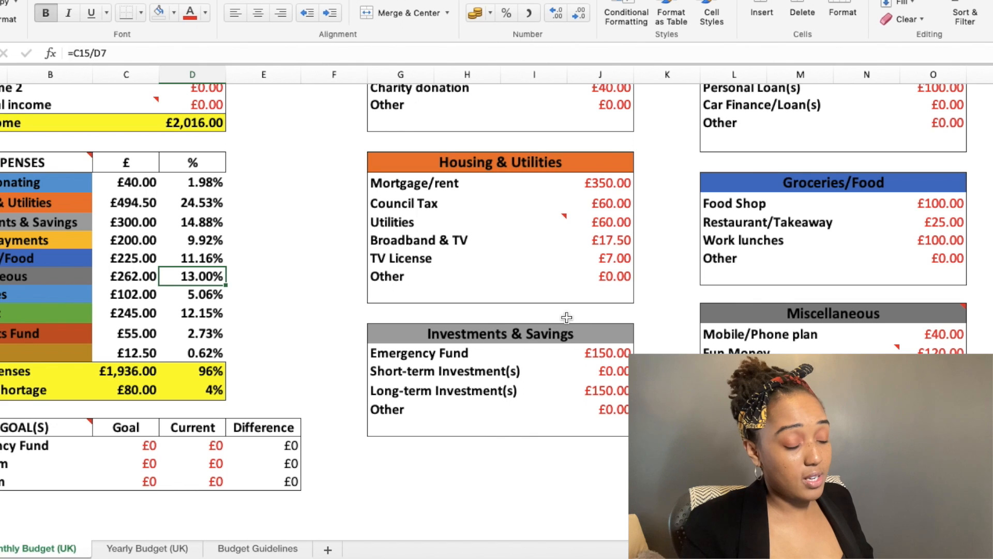
# Step: Set the Emergency Fund under Investments & Savings to £100 and check that category's percentage of income and the surplus
pyautogui.click(619, 351)
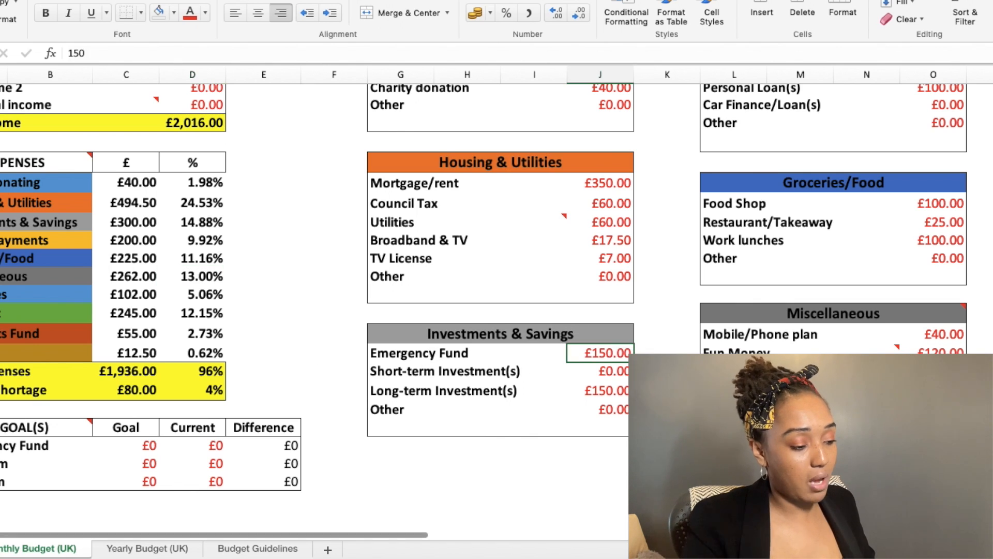
pyautogui.write('10')
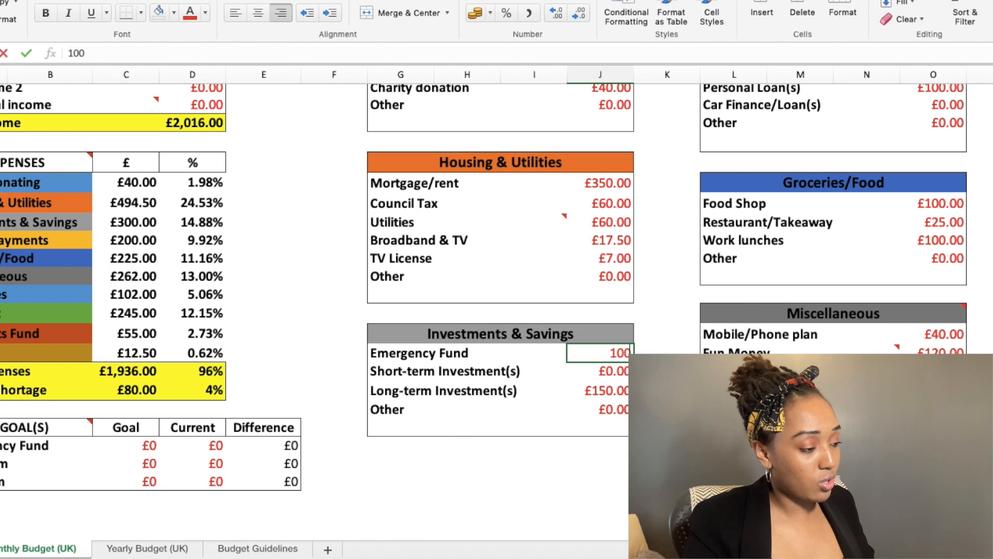
pyautogui.write('0')
pyautogui.click(506, 483)
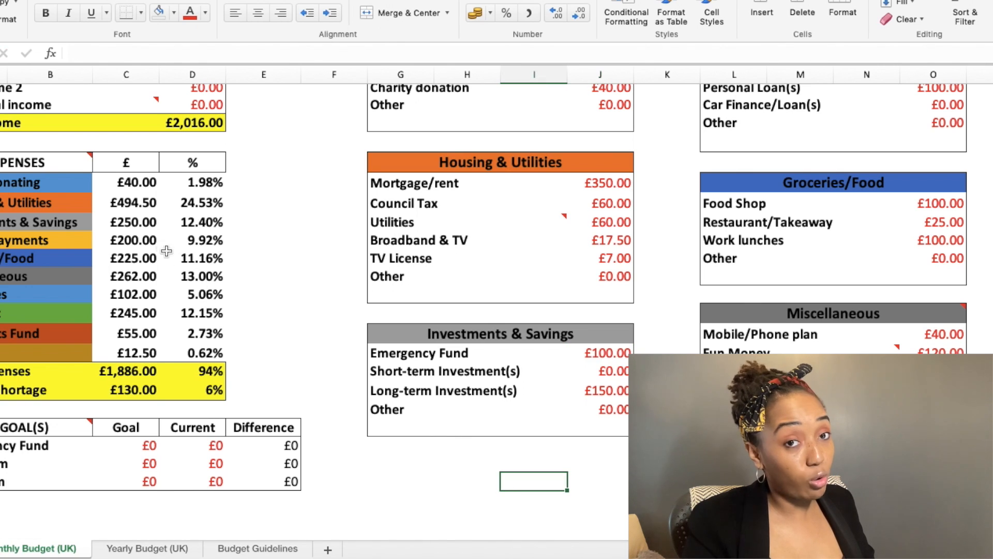
pyautogui.click(214, 225)
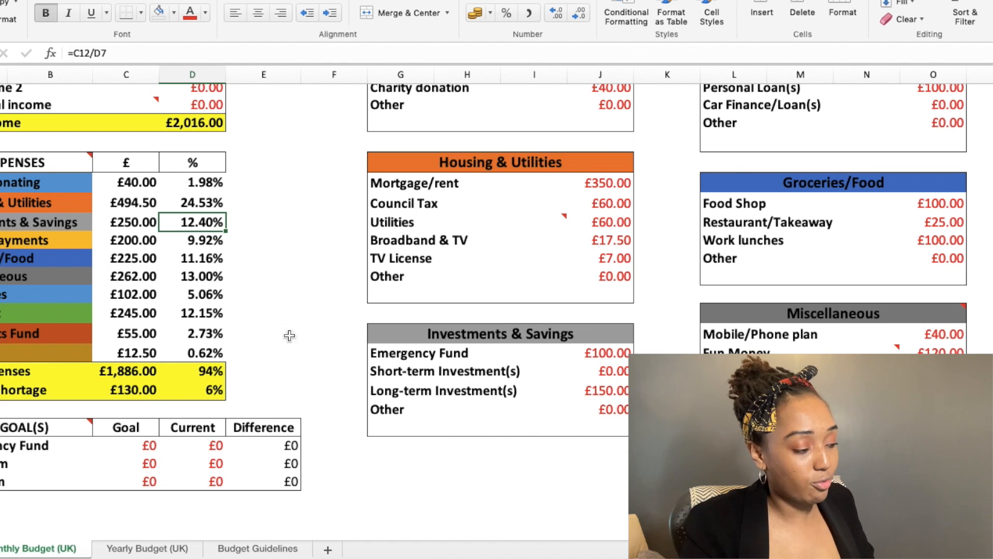
pyautogui.click(123, 391)
# Step: Set the Holiday Fund under Life Events Fund to £100
pyautogui.hscroll(10, 384, 451)
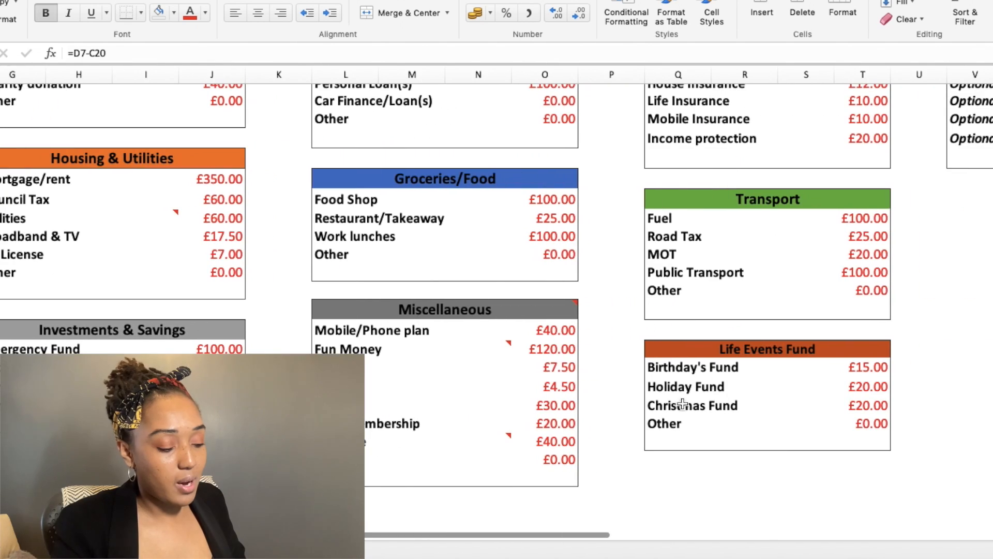
pyautogui.click(863, 386)
pyautogui.write('100')
pyautogui.click(789, 494)
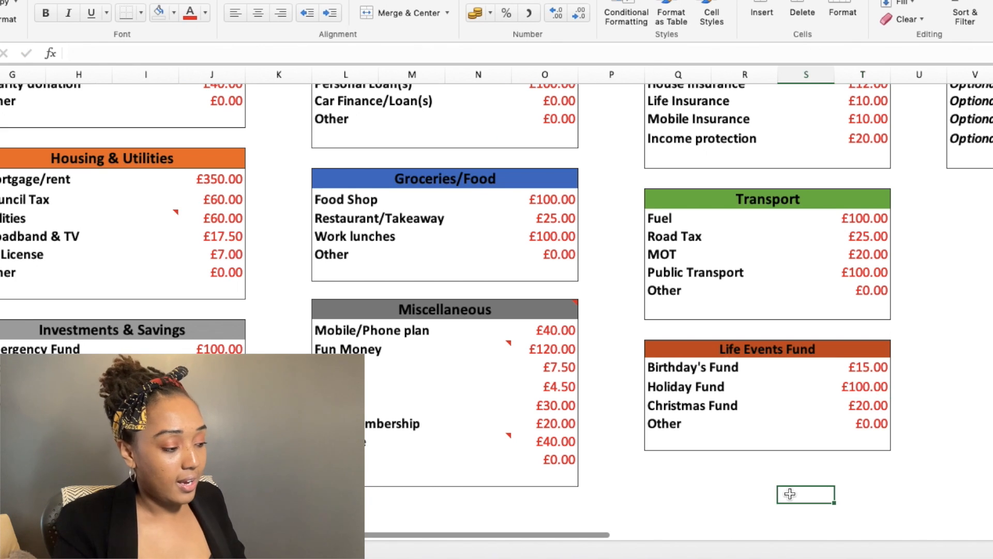
# Step: Set the amount of the first Optional item in the Other category to £62.50
pyautogui.hscroll(6, 576, 406)
pyautogui.scroll(5, 576, 406)
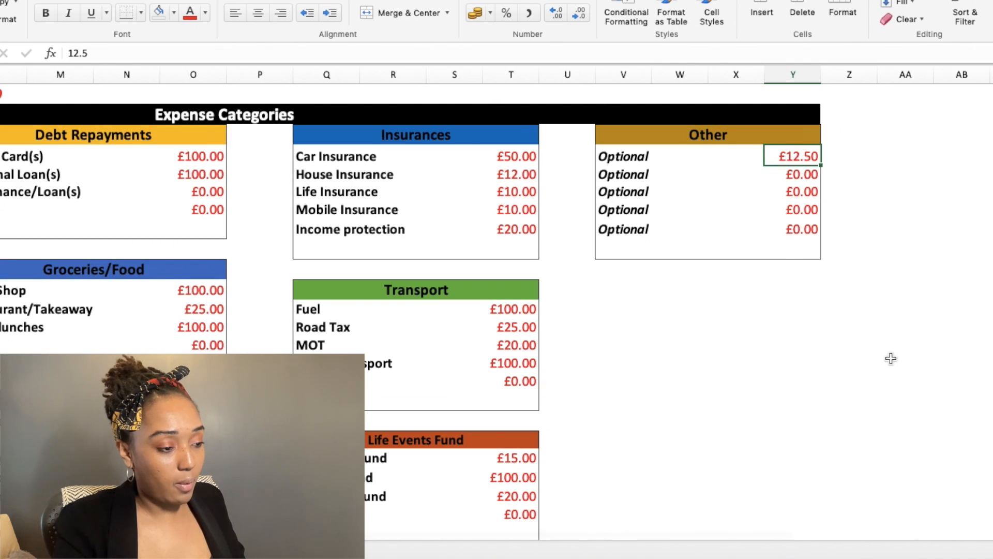
pyautogui.write('62.50')
pyautogui.press('Return')
# Step: Rename the first Optional item in the Other category as "Household items"
pyautogui.click(622, 155)
pyautogui.write('Hous')
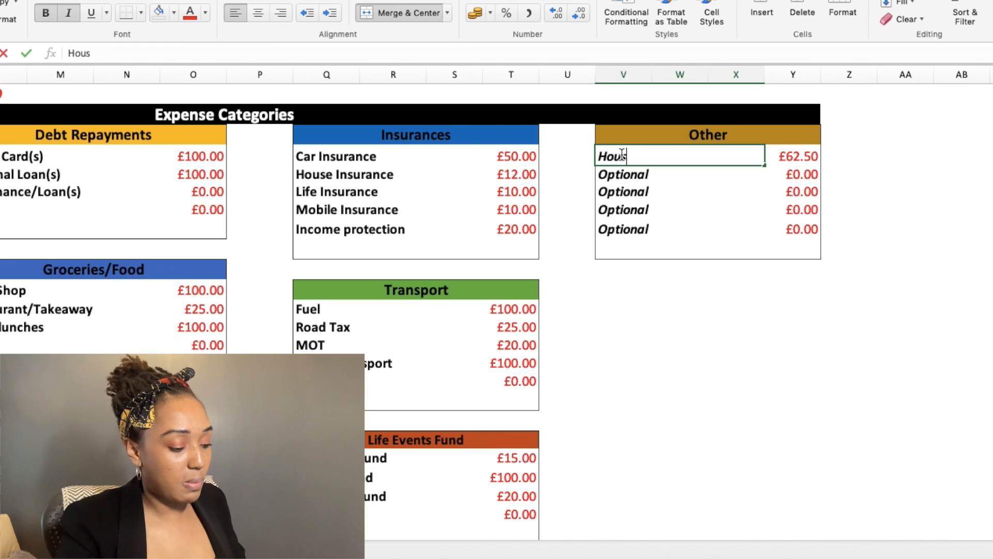
pyautogui.write('ehold stu')
pyautogui.press('BackSpace')
pyautogui.press('BackSpace')
pyautogui.press('BackSpace')
pyautogui.write('items')
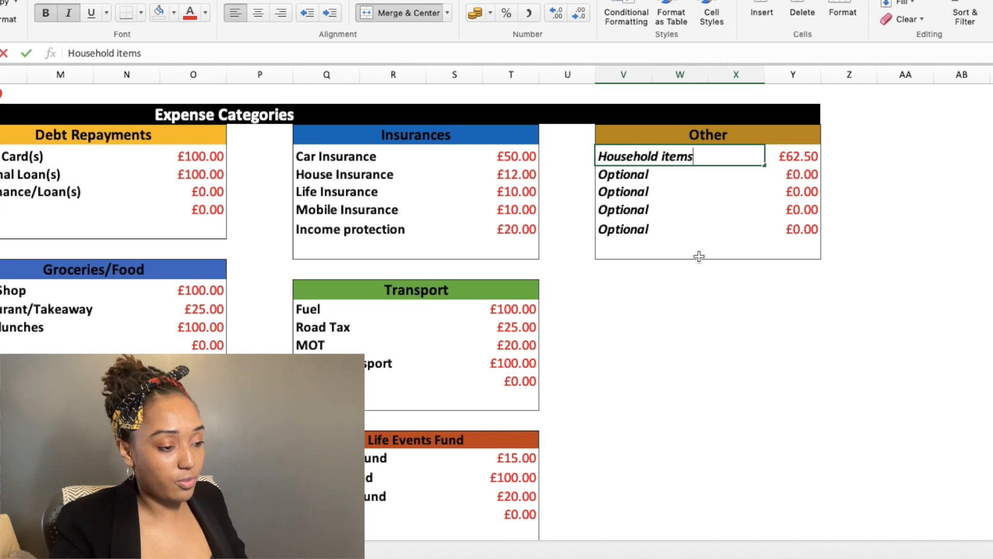
pyautogui.click(760, 344)
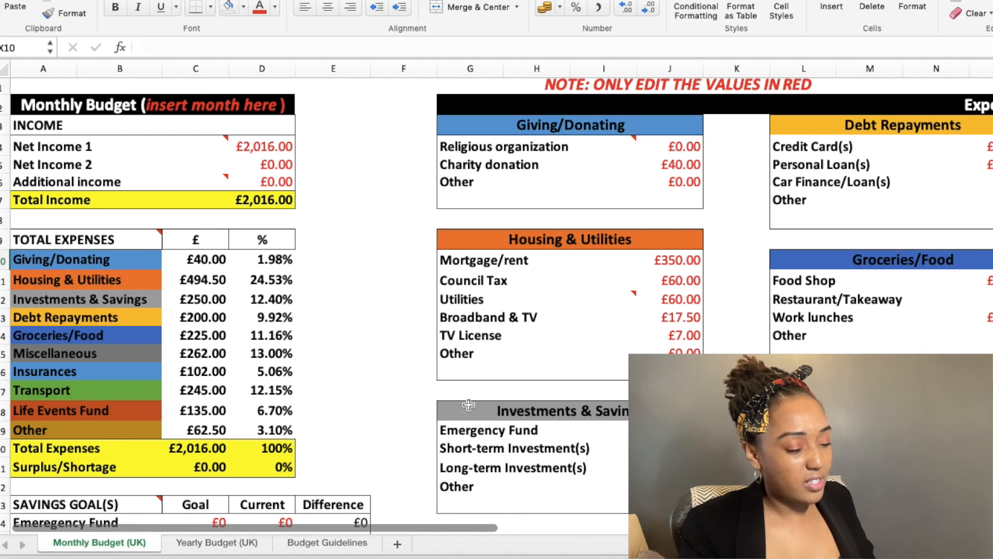
# Step: Review the Total Expenses table and select the percentages of all expense categories from Giving/Donating to Other
pyautogui.scroll(-3, 408, 412)
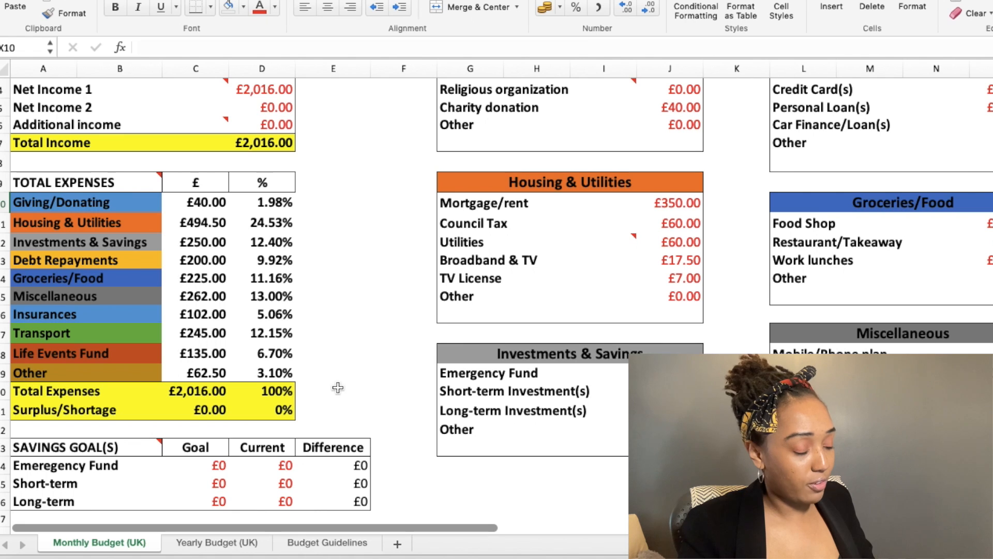
pyautogui.hscroll(2, 516, 415)
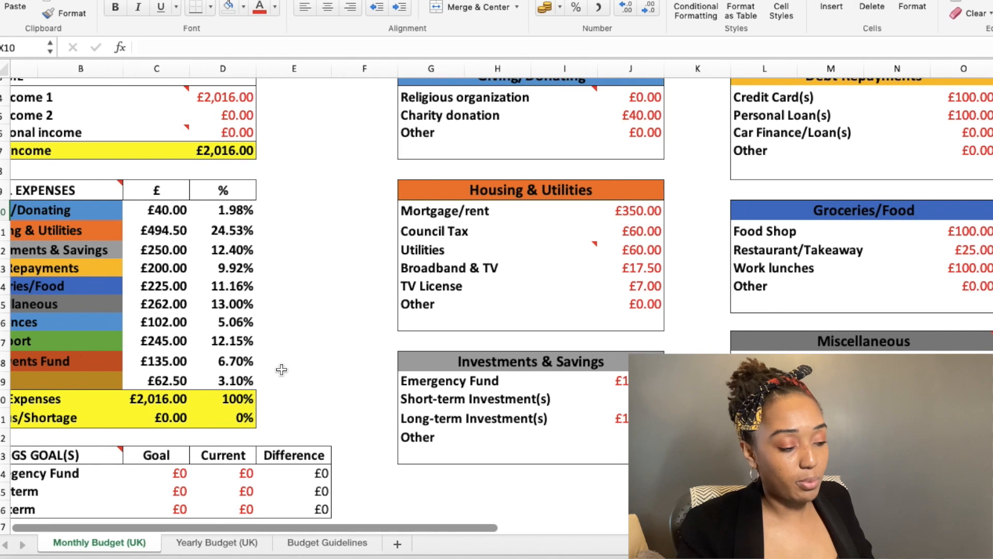
pyautogui.hscroll(-2, 281, 369)
pyautogui.click(256, 264)
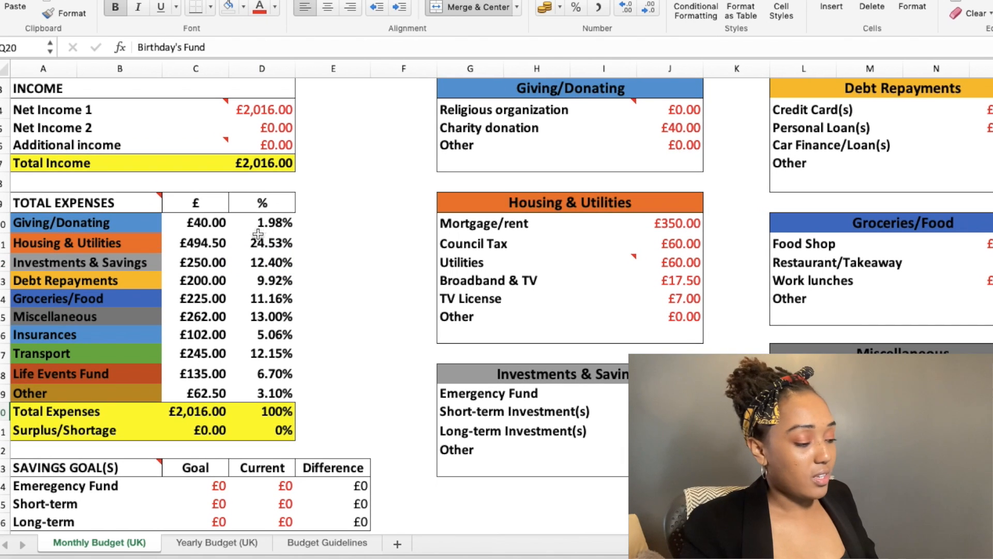
pyautogui.moveTo(274, 223); pyautogui.dragTo(274, 391)
pyautogui.click(327, 379)
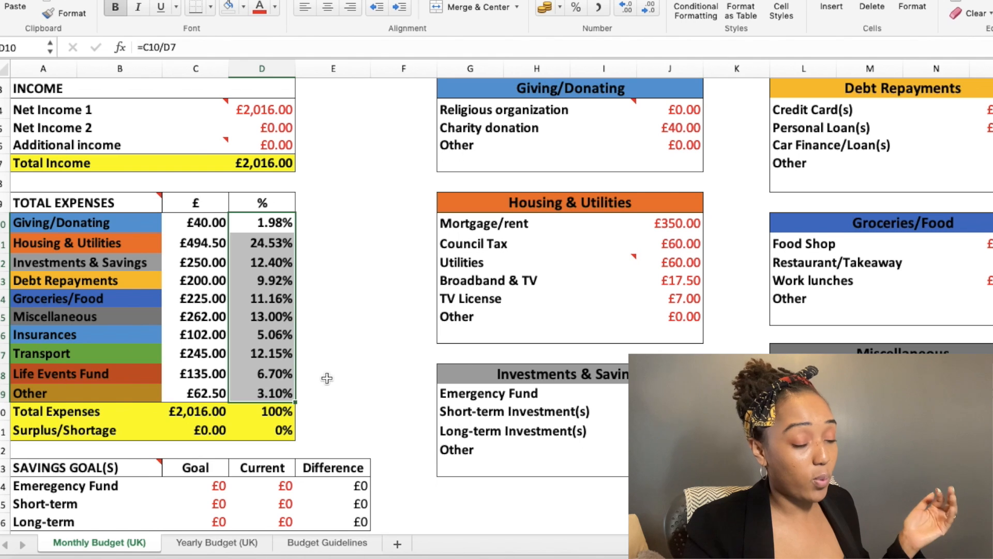
# Step: View the Budget Guidelines sheet, then examine the monthly budget percentages from Housing & Utilities down to Transport
pyautogui.click(321, 543)
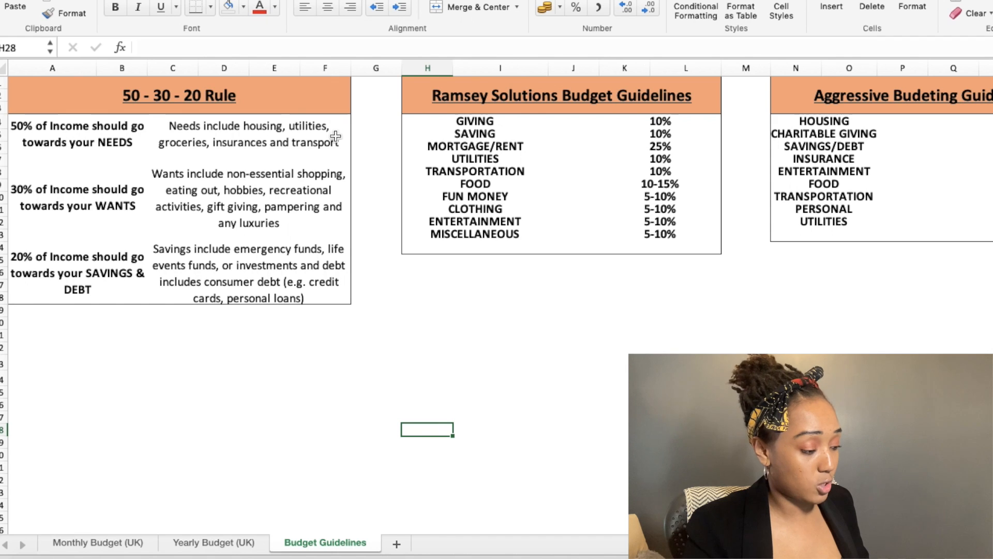
pyautogui.click(98, 543)
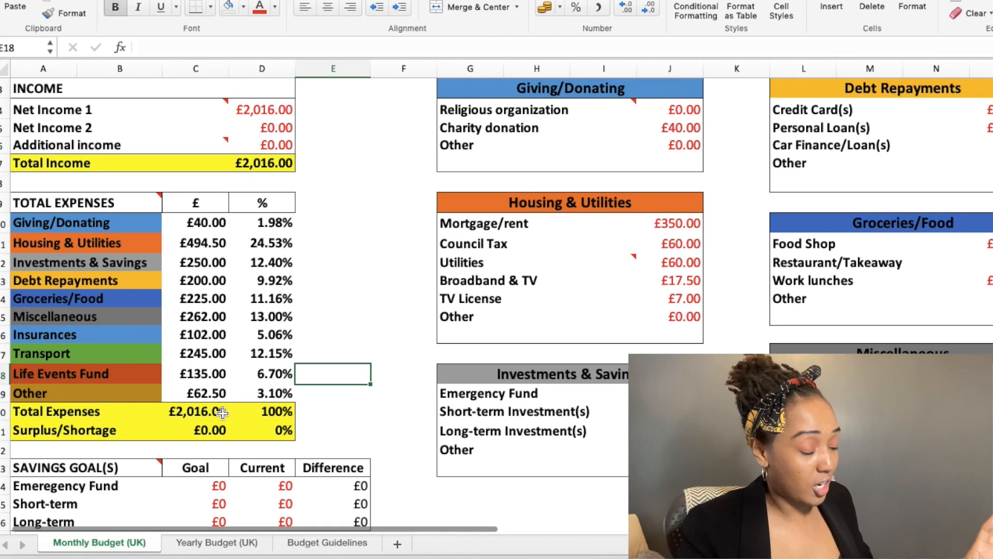
pyautogui.scroll(1, 222, 413)
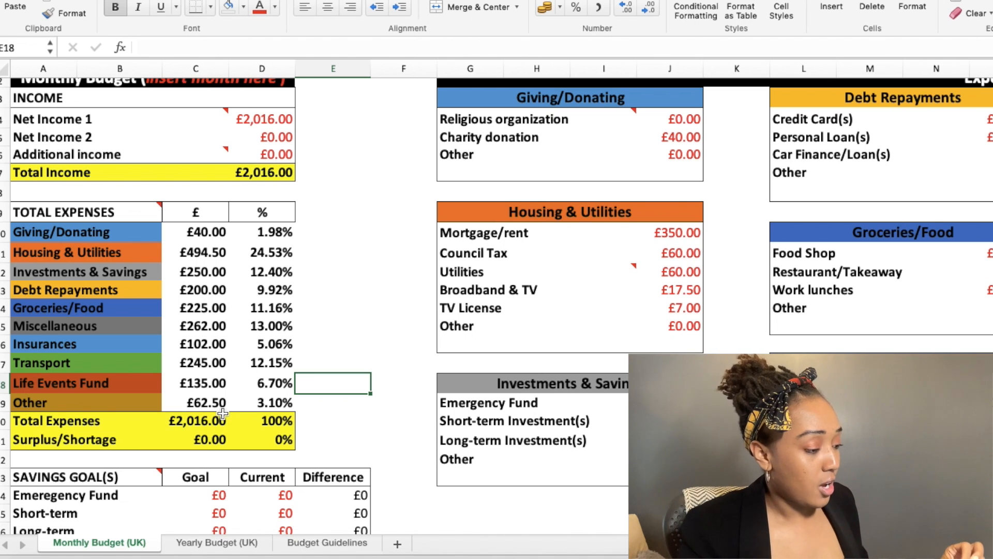
pyautogui.click(279, 255)
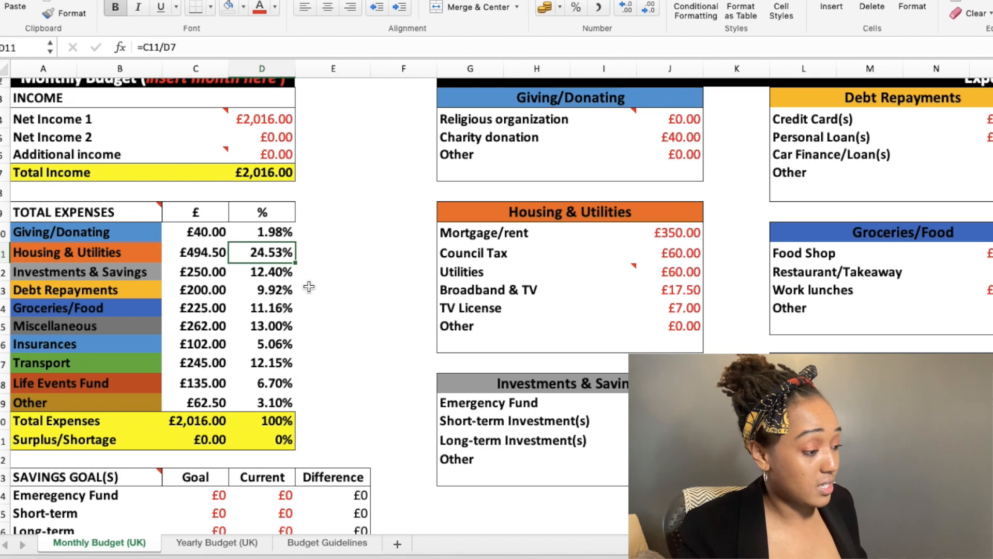
pyautogui.press('Down')
pyautogui.press('Down')
pyautogui.press('Down')
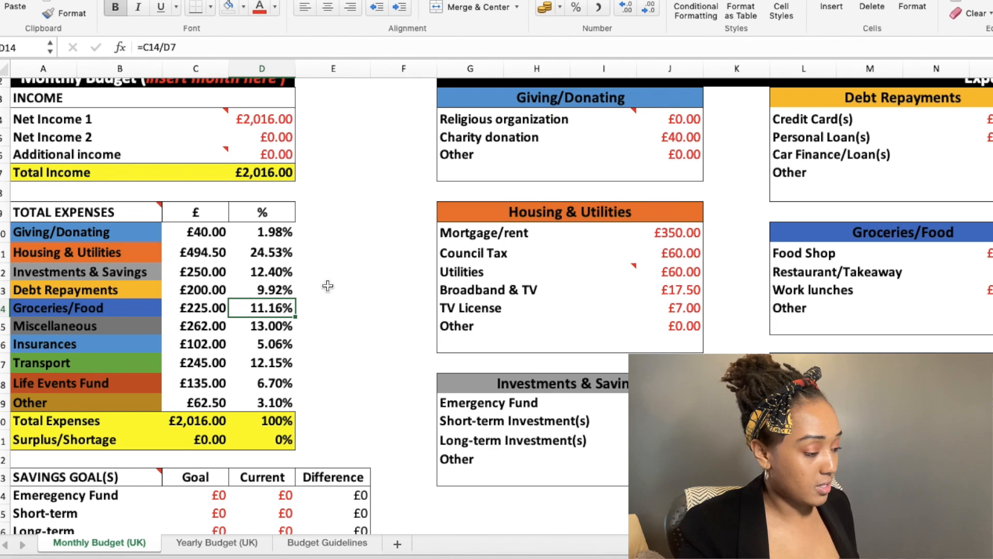
pyautogui.press('Down')
pyautogui.press('Down')
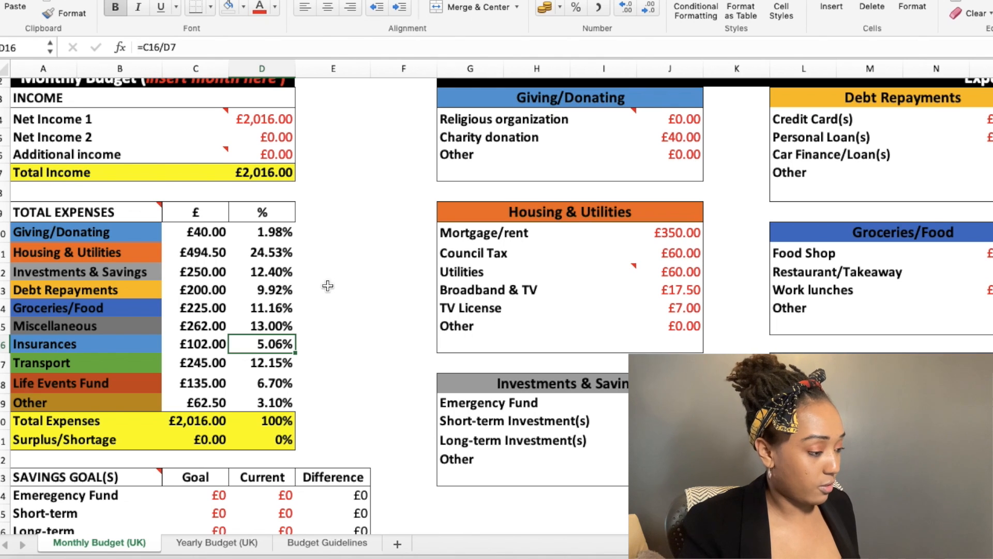
pyautogui.press('Down')
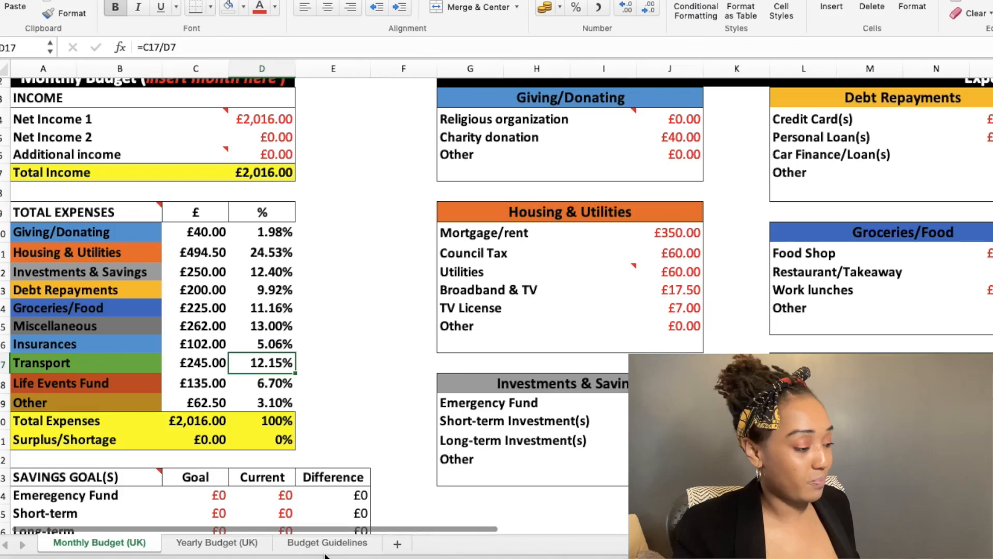
# Step: Consult the Budget Guidelines again and examine the monthly budget percentages from Miscellaneous down to Other
pyautogui.click(322, 548)
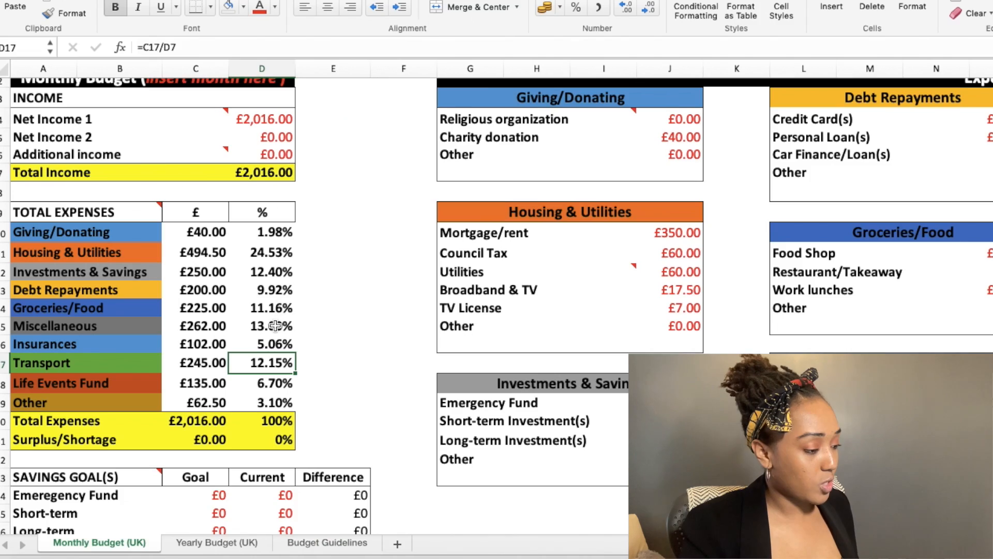
pyautogui.press('Up')
pyautogui.press('Up')
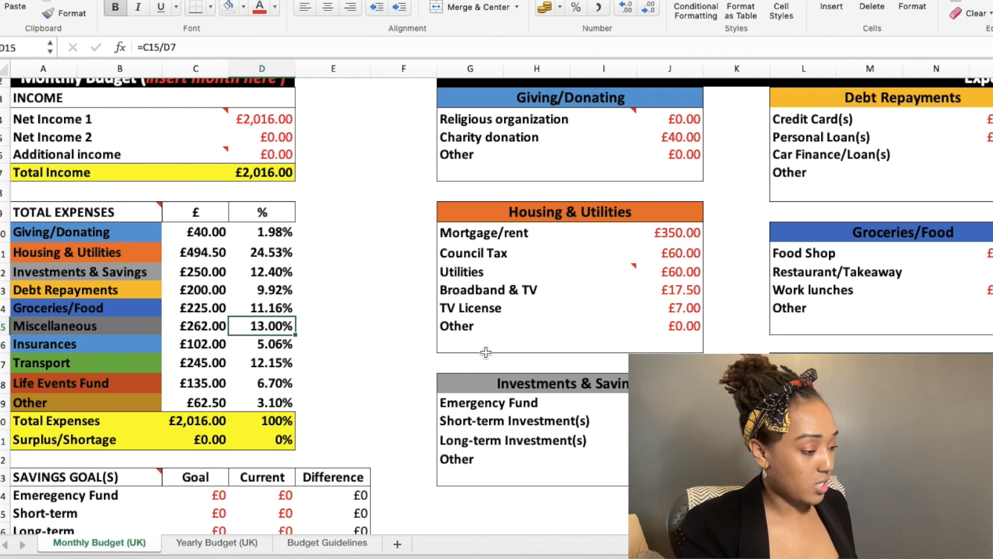
pyautogui.press('Down')
pyautogui.press('Down')
pyautogui.press('Down')
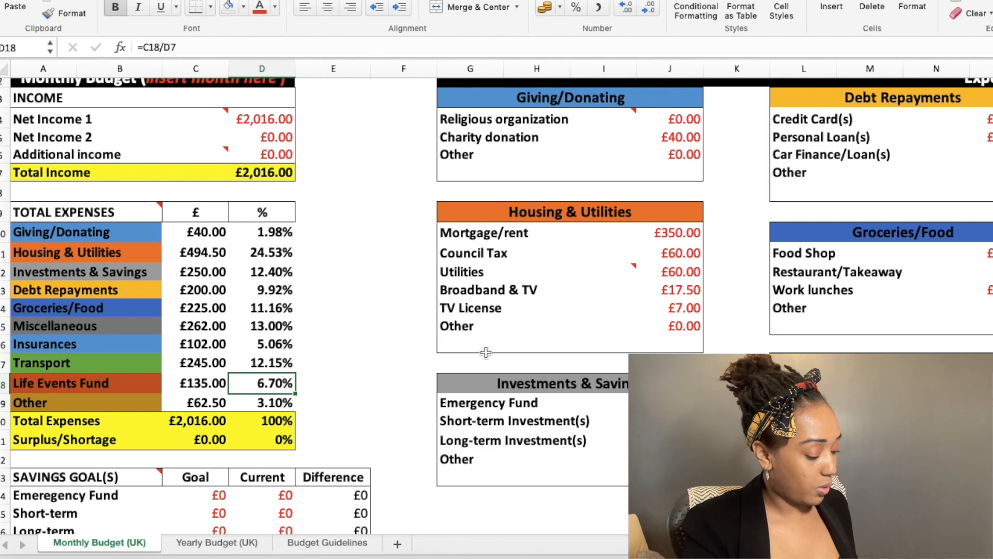
pyautogui.press('Down')
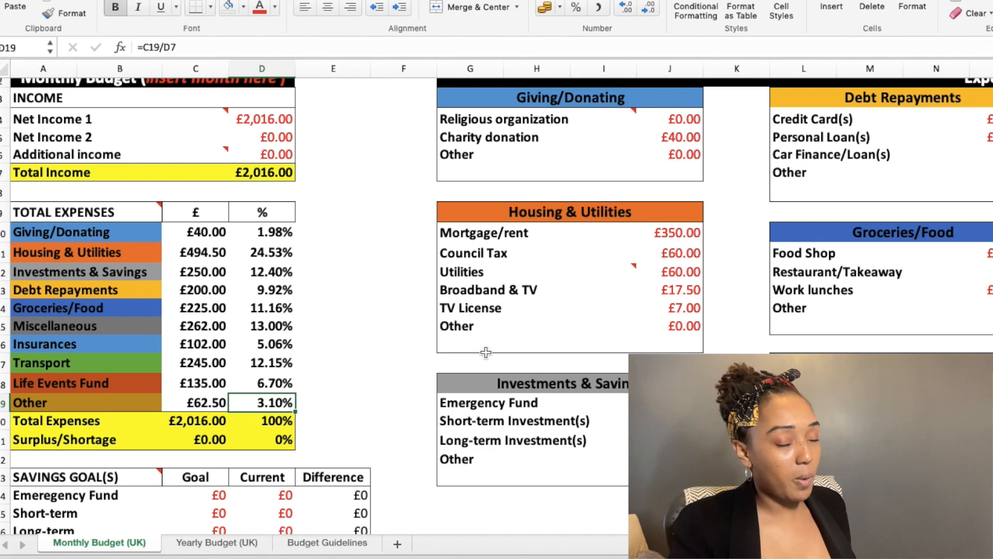
# Step: Compare the 50-30-20 Rule's savings and debt guideline with the Debt Repayments and Investments & Savings percentages
pyautogui.click(331, 545)
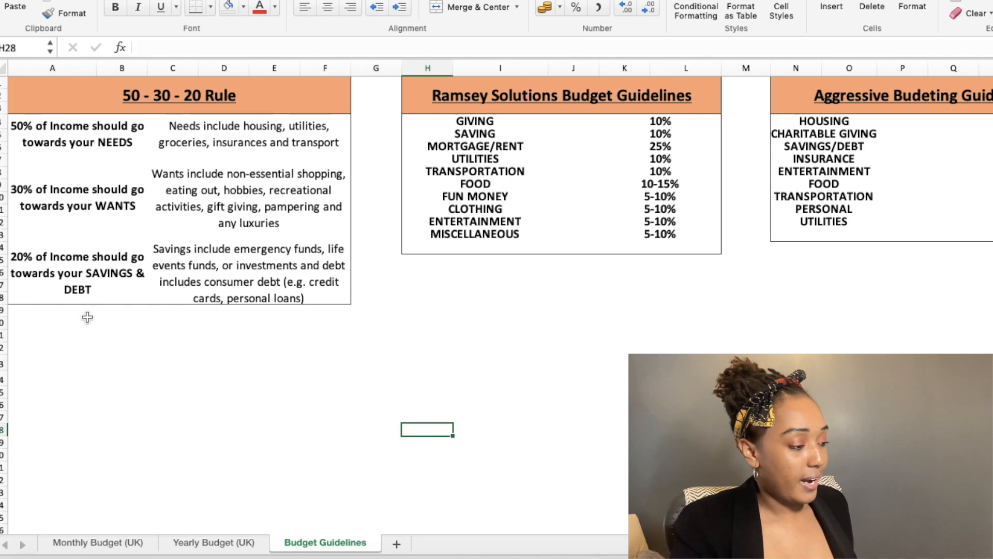
pyautogui.click(108, 268)
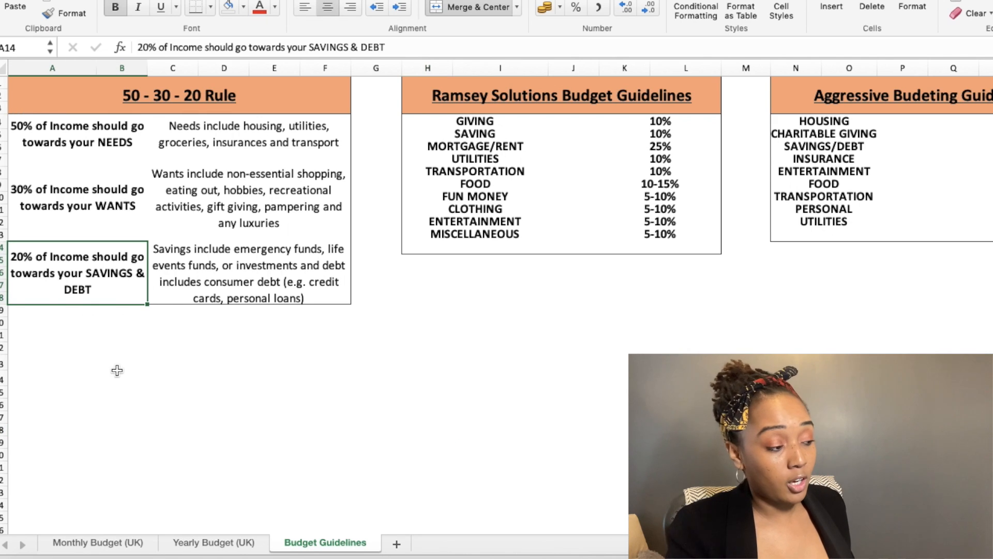
pyautogui.click(96, 543)
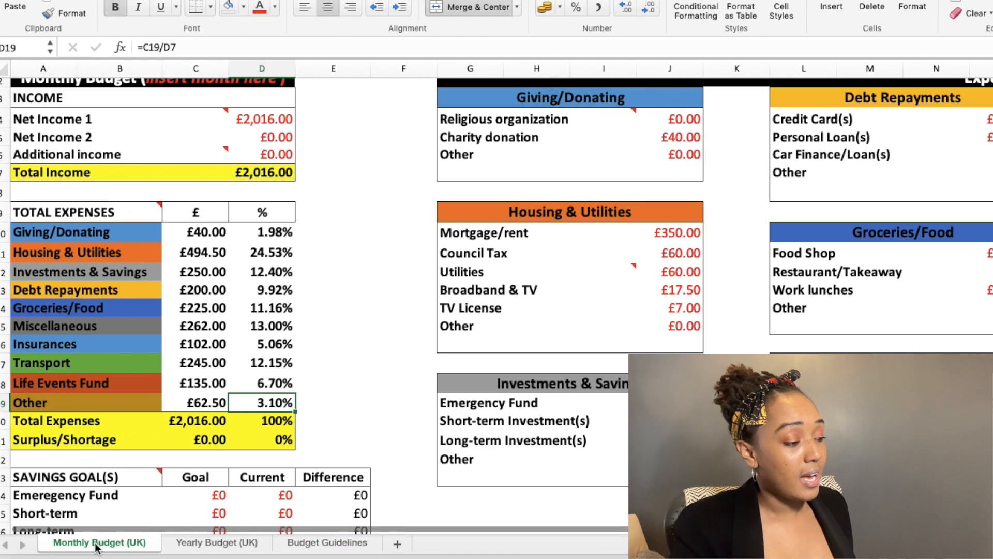
pyautogui.click(264, 294)
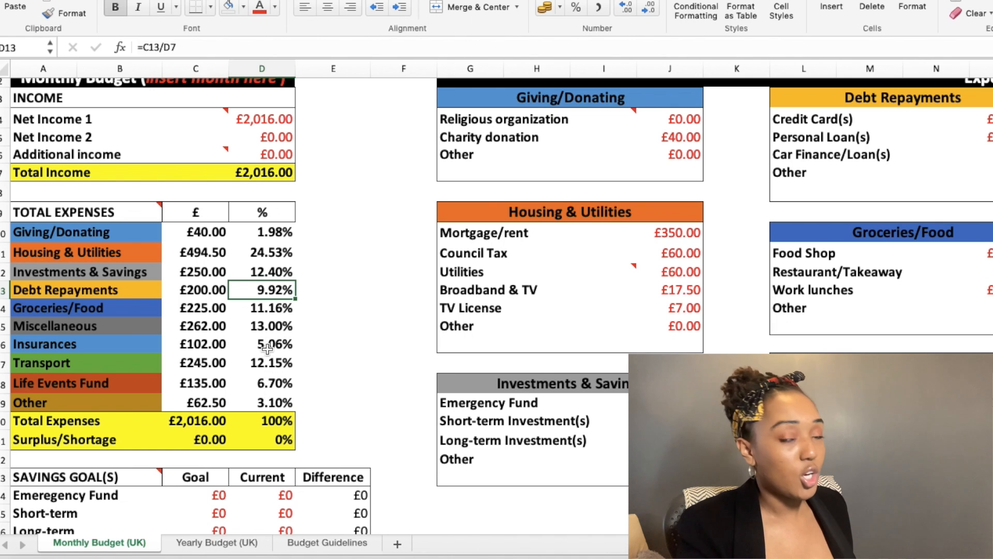
pyautogui.click(273, 272)
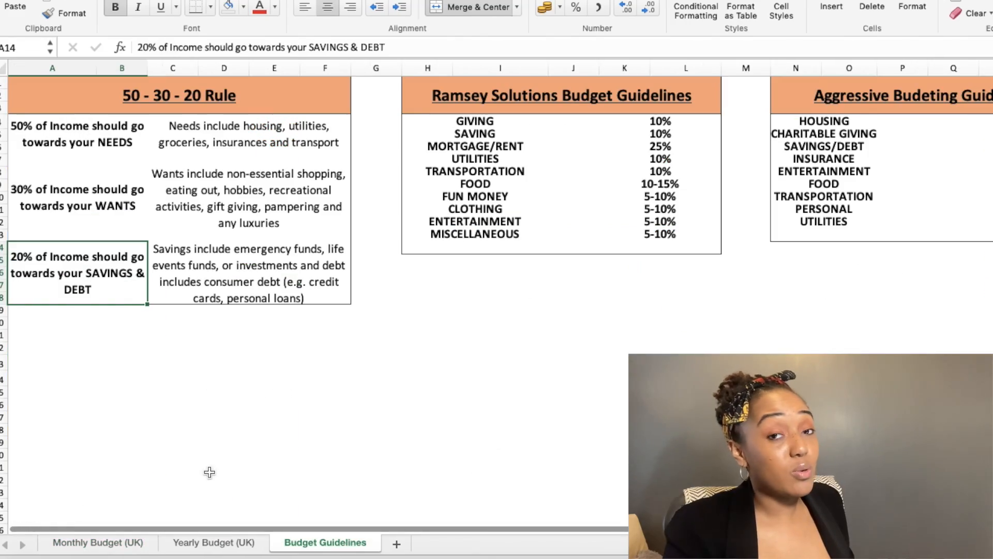
pyautogui.click(99, 542)
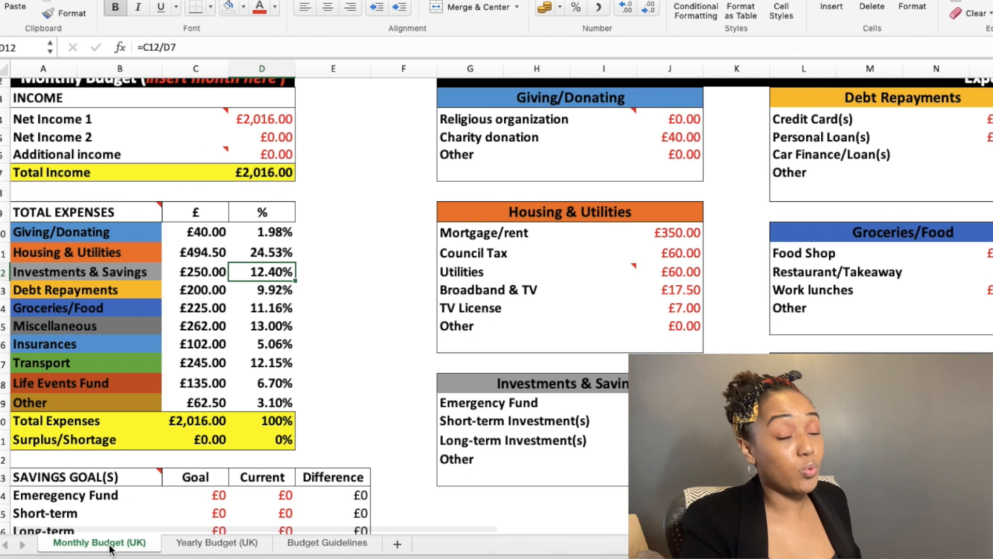